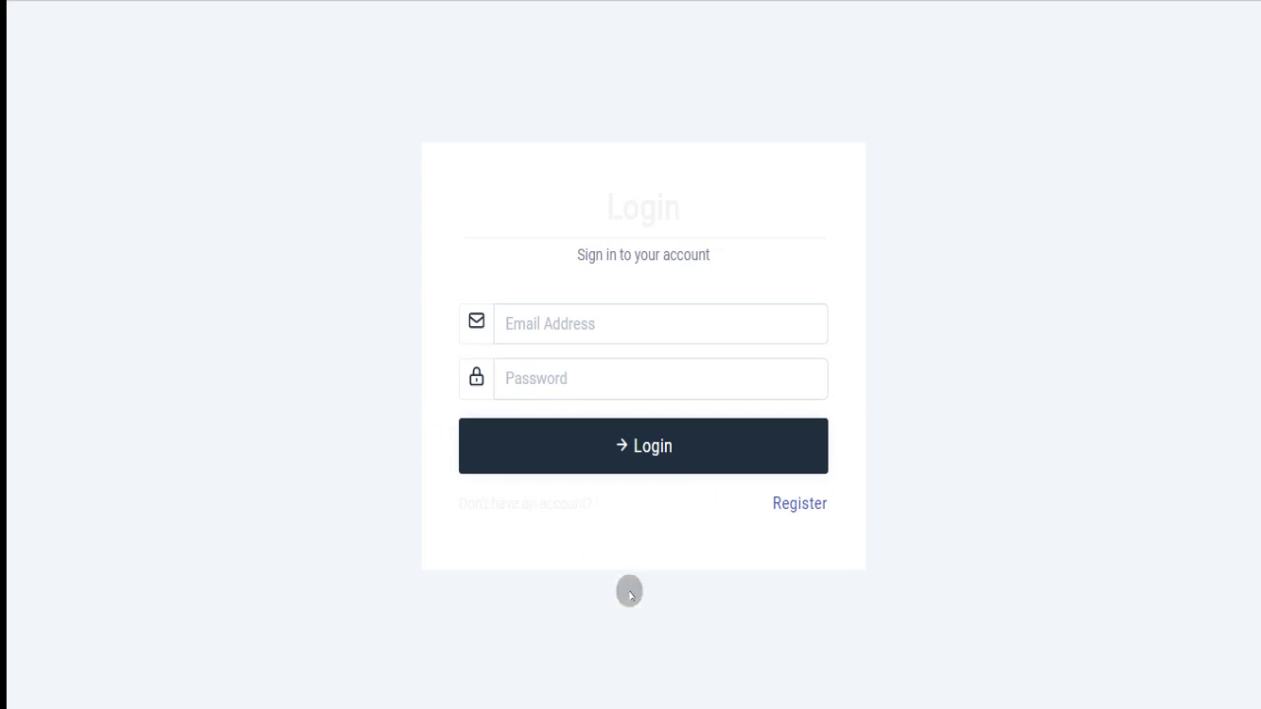
Copy the demo user's e-mail from the Notepad notes and return to the login form's e-mail field.
{"action": "mouse_move", "coordinate": [838, 699]}
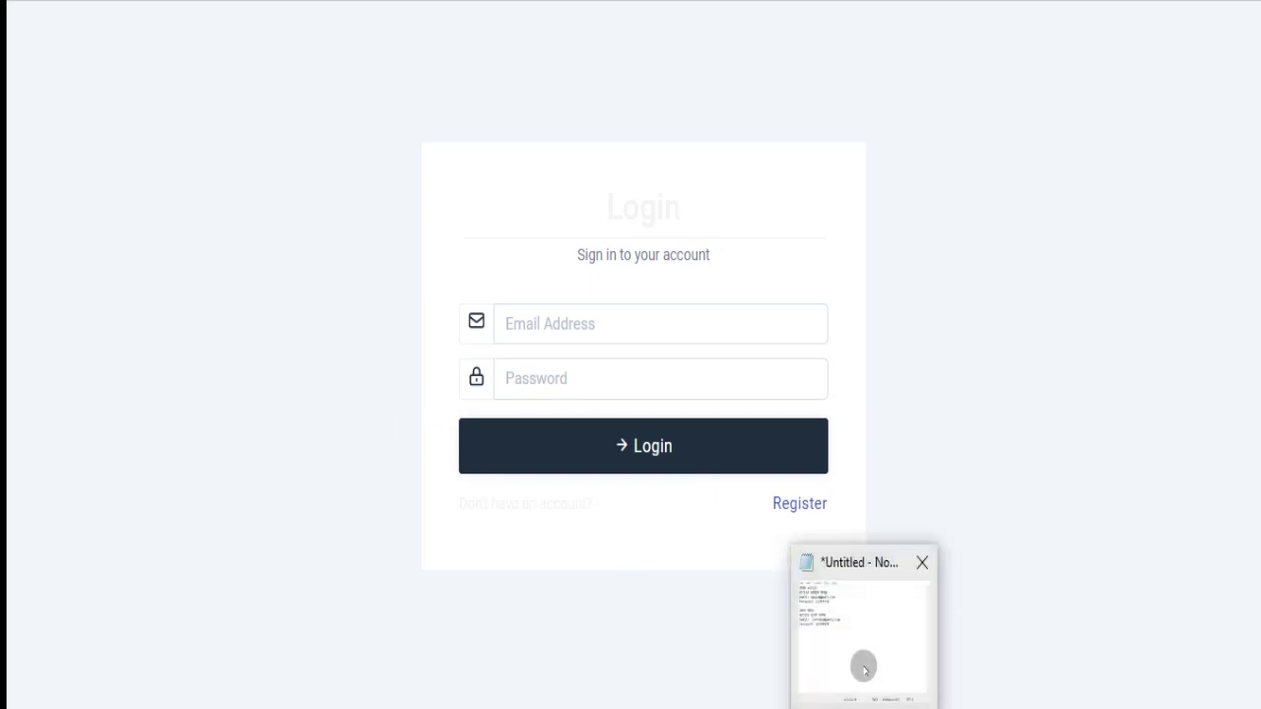
{"action": "left_click", "coordinate": [863, 669]}
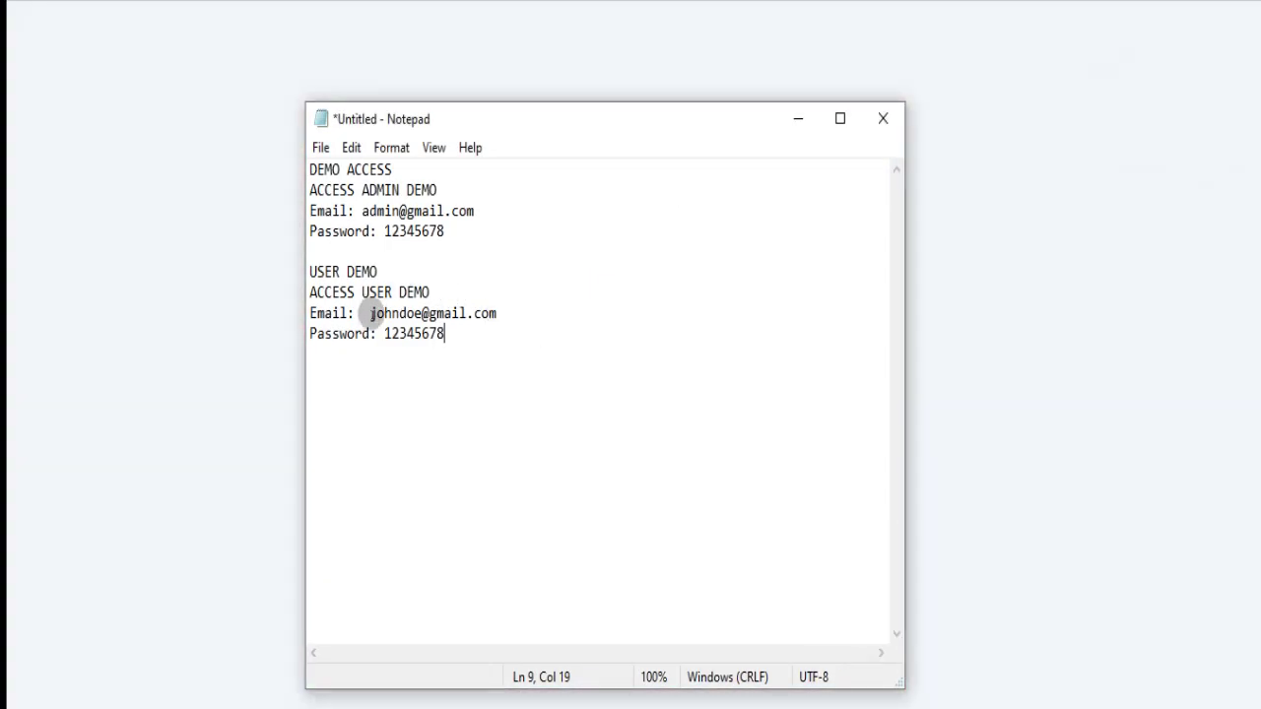
{"action": "left_click_drag", "start_coordinate": [369, 313], "coordinate": [500, 312]}
{"action": "key", "text": "ctrl+c"}
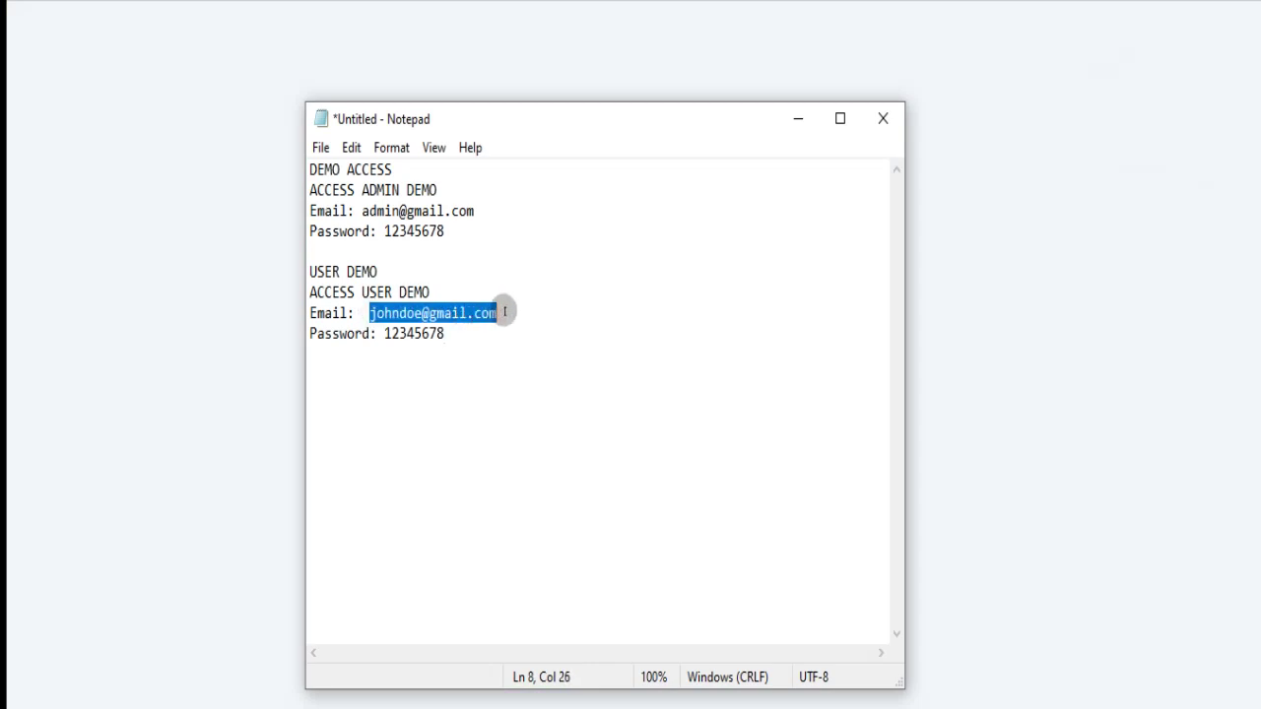
{"action": "left_click", "coordinate": [43, 324]}
{"action": "left_click", "coordinate": [513, 335]}
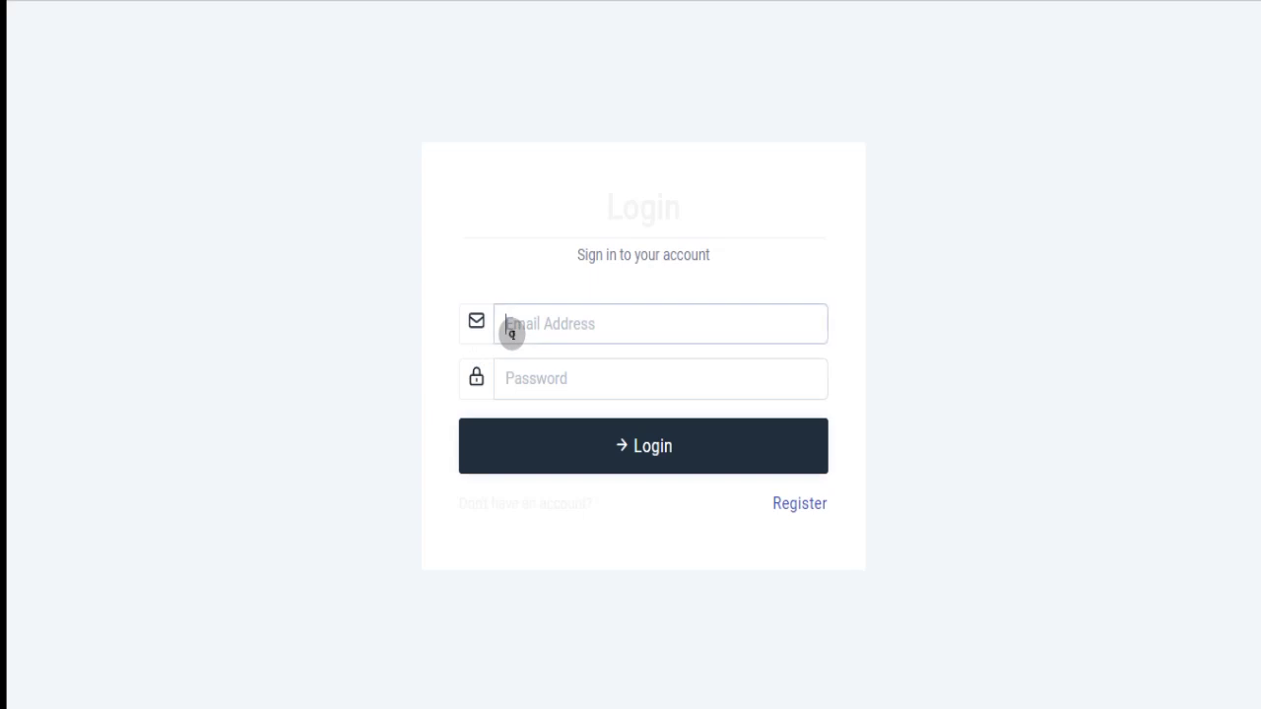
Sign in with the pasted demo user e-mail and the demo password.
{"action": "key", "text": "ctrl+v"}
{"action": "left_click", "coordinate": [544, 381]}
{"action": "type", "text": "1234567"}
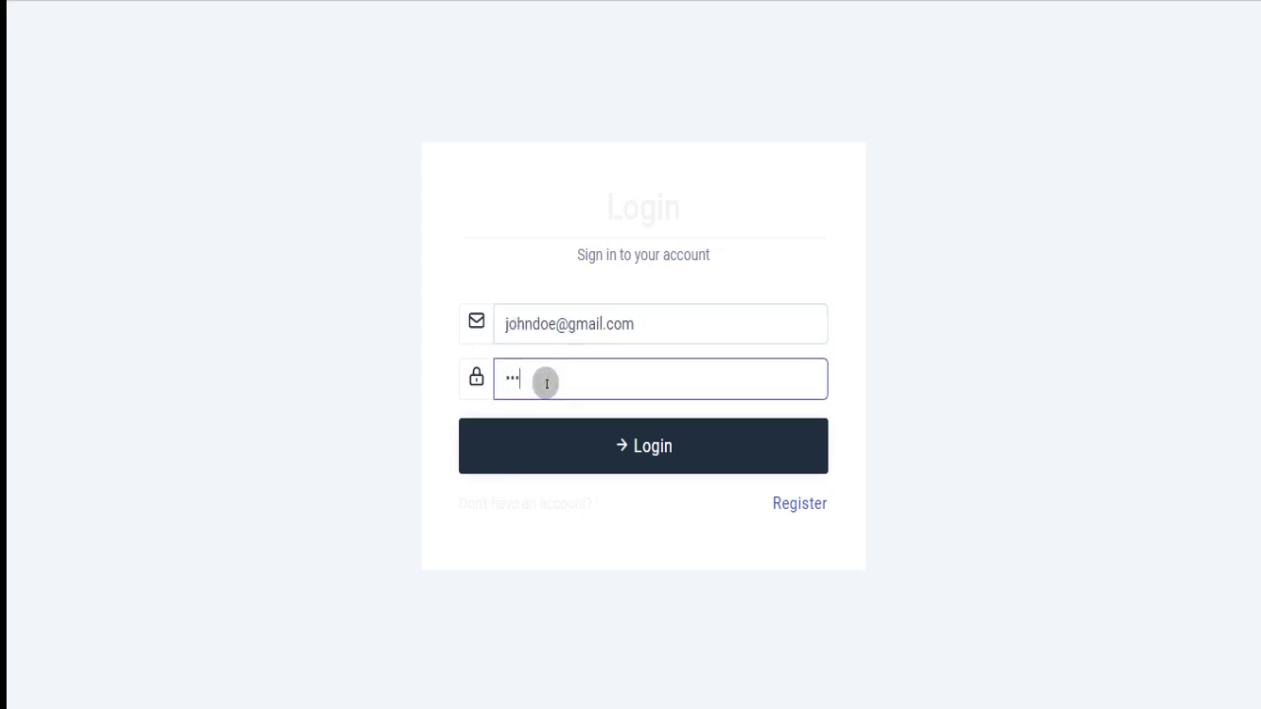
{"action": "type", "text": "8"}
{"action": "left_click", "coordinate": [619, 440]}
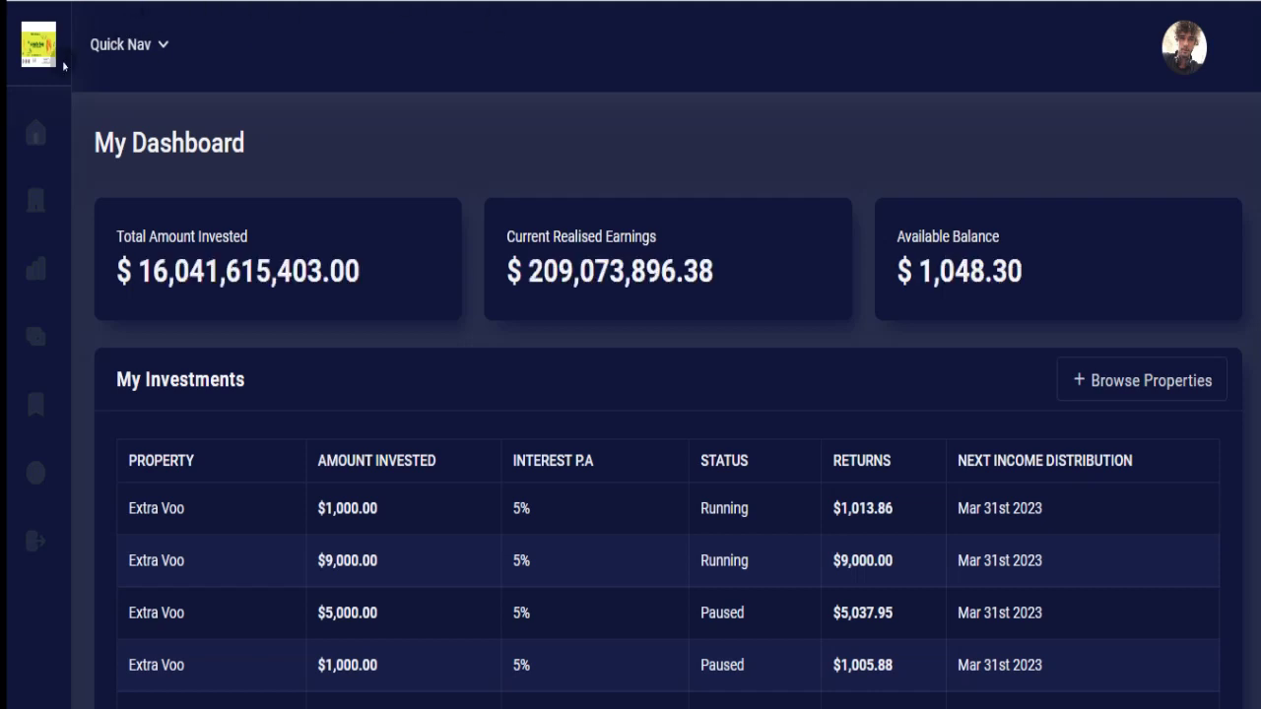
Open My Investments from Quick Nav and look over the Extra Voo investment cards.
{"action": "left_click", "coordinate": [163, 46]}
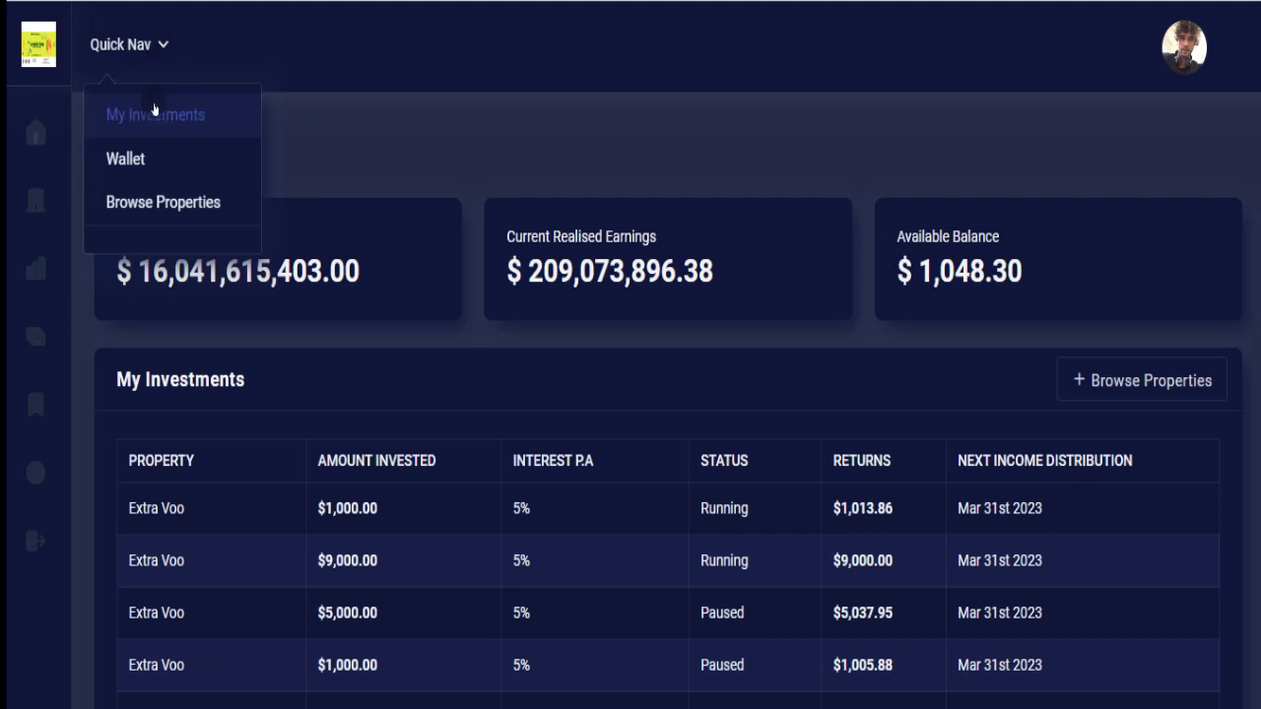
{"action": "left_click", "coordinate": [154, 114]}
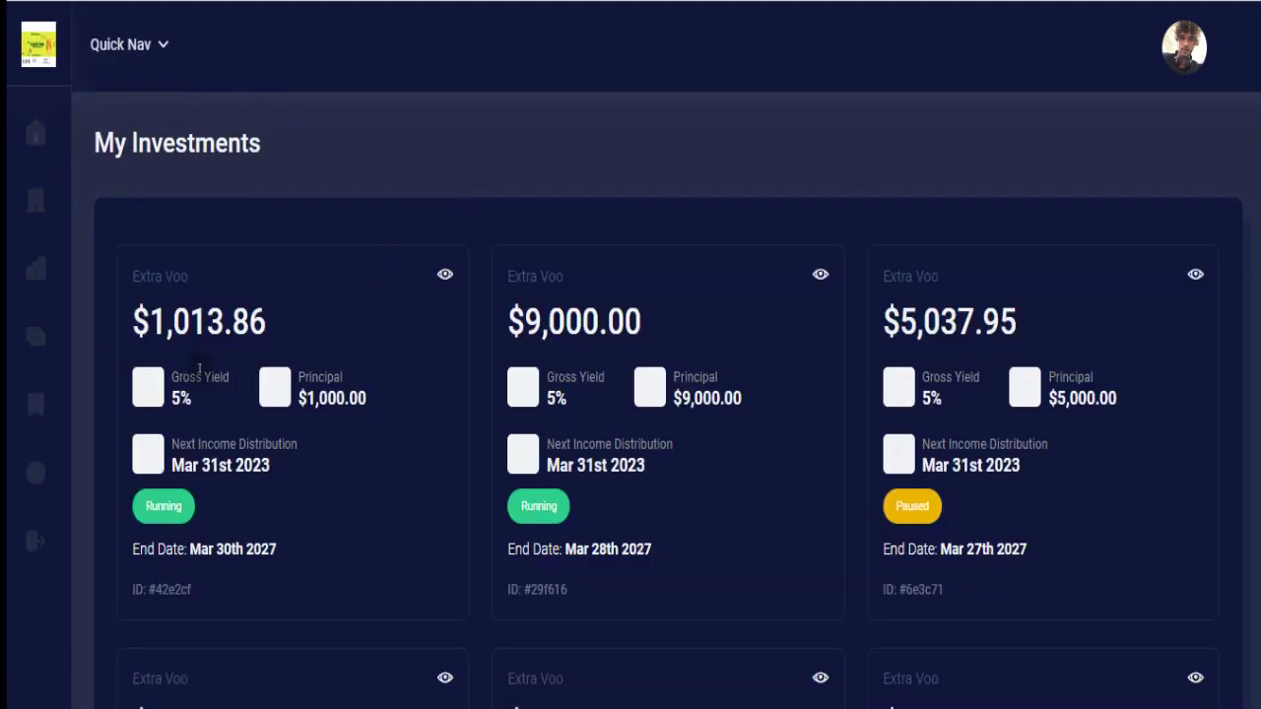
{"action": "left_click", "coordinate": [270, 394]}
{"action": "left_click", "coordinate": [151, 508]}
{"action": "left_click", "coordinate": [924, 507]}
Scroll down to the pagination and show the second page of investment cards.
{"action": "scroll", "coordinate": [670, 394], "scroll_direction": "down", "scroll_amount": 3}
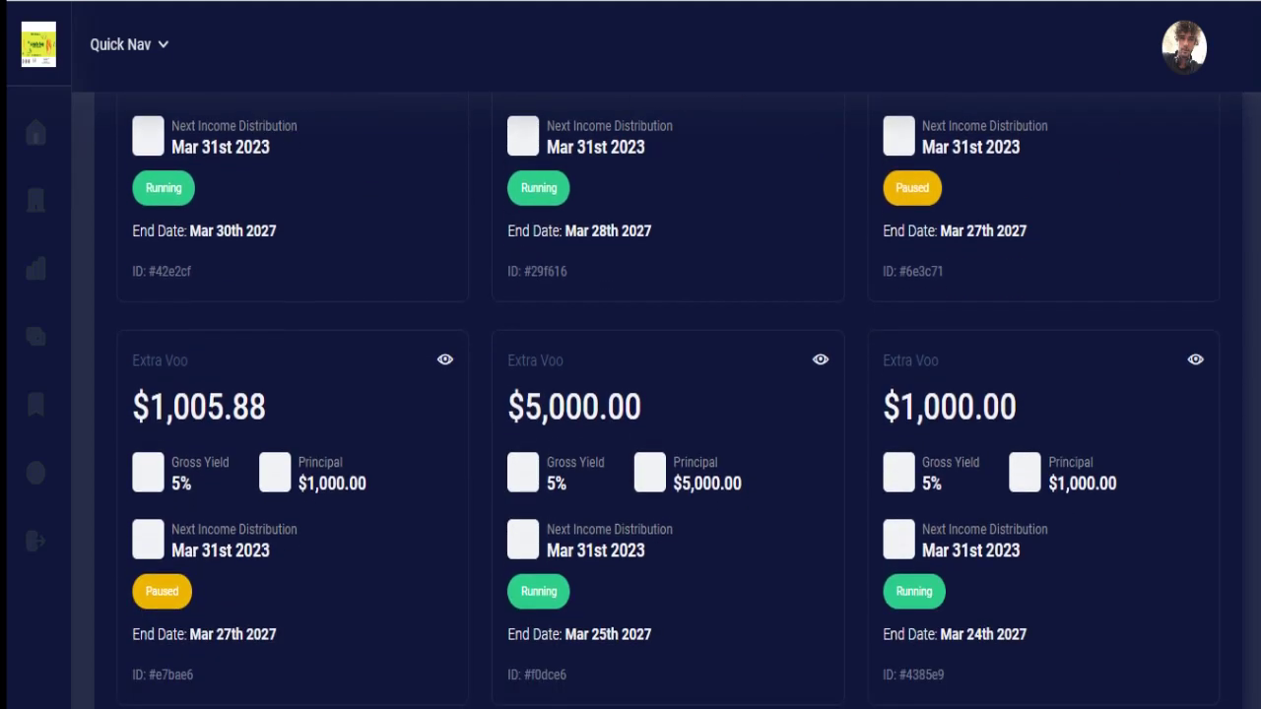
{"action": "scroll", "coordinate": [670, 394], "scroll_direction": "down", "scroll_amount": 1}
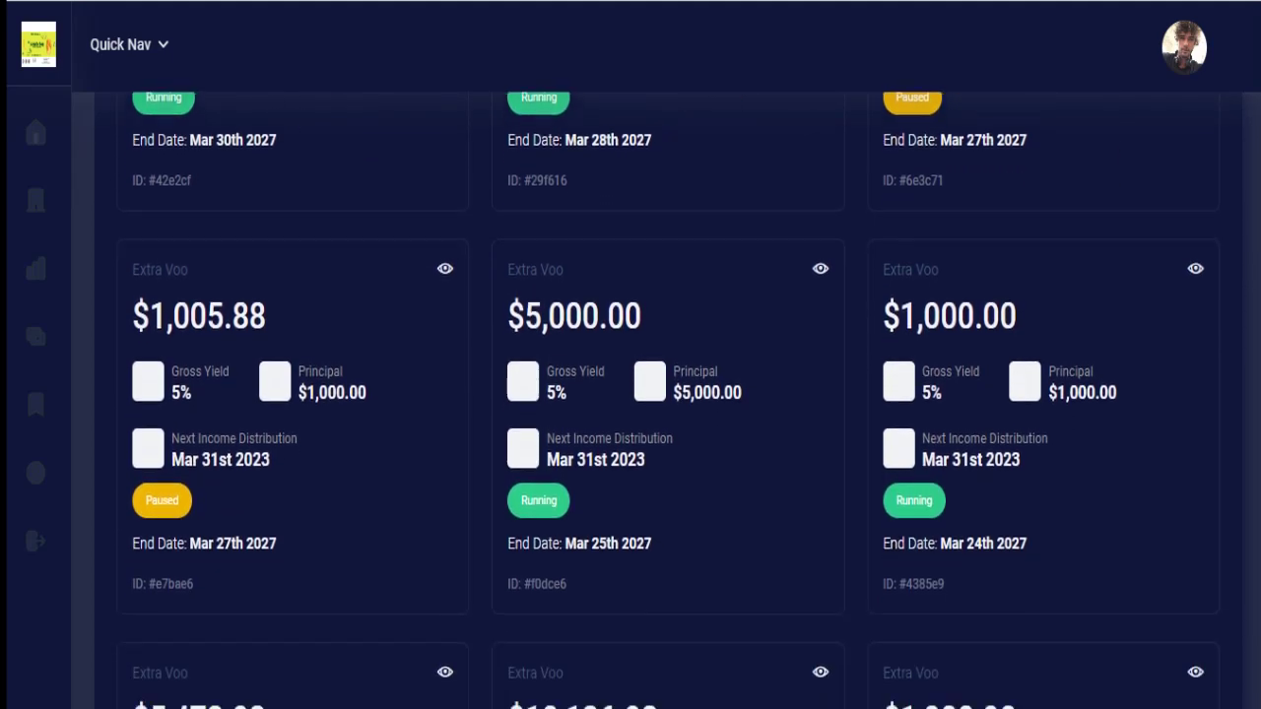
{"action": "scroll", "coordinate": [670, 394], "scroll_direction": "down", "scroll_amount": 5}
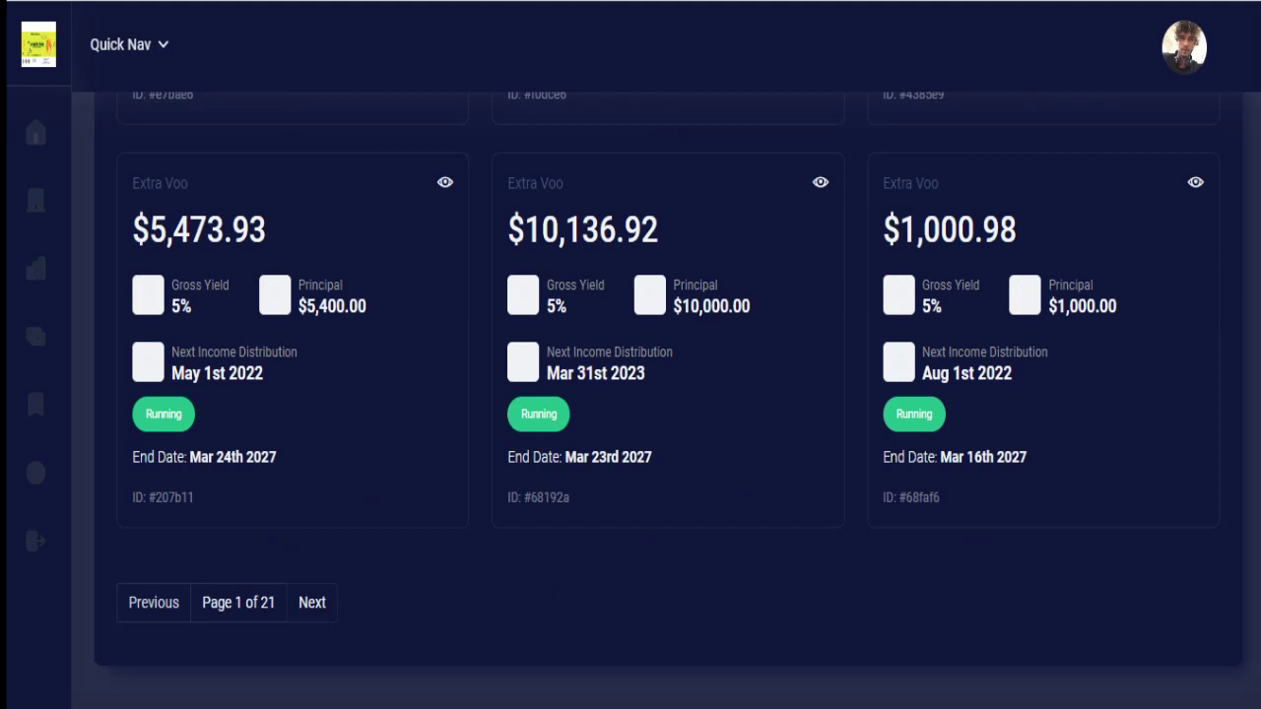
{"action": "left_click", "coordinate": [309, 602]}
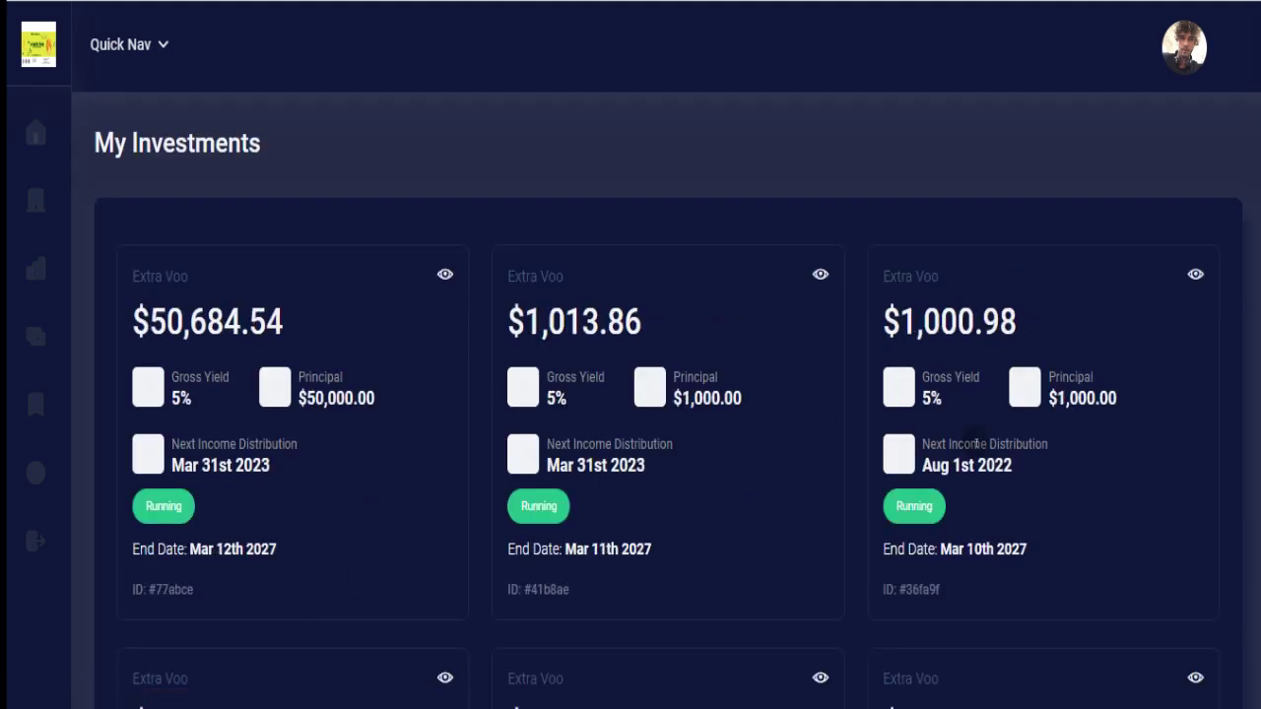
{"action": "scroll", "coordinate": [670, 394], "scroll_direction": "down", "scroll_amount": 5}
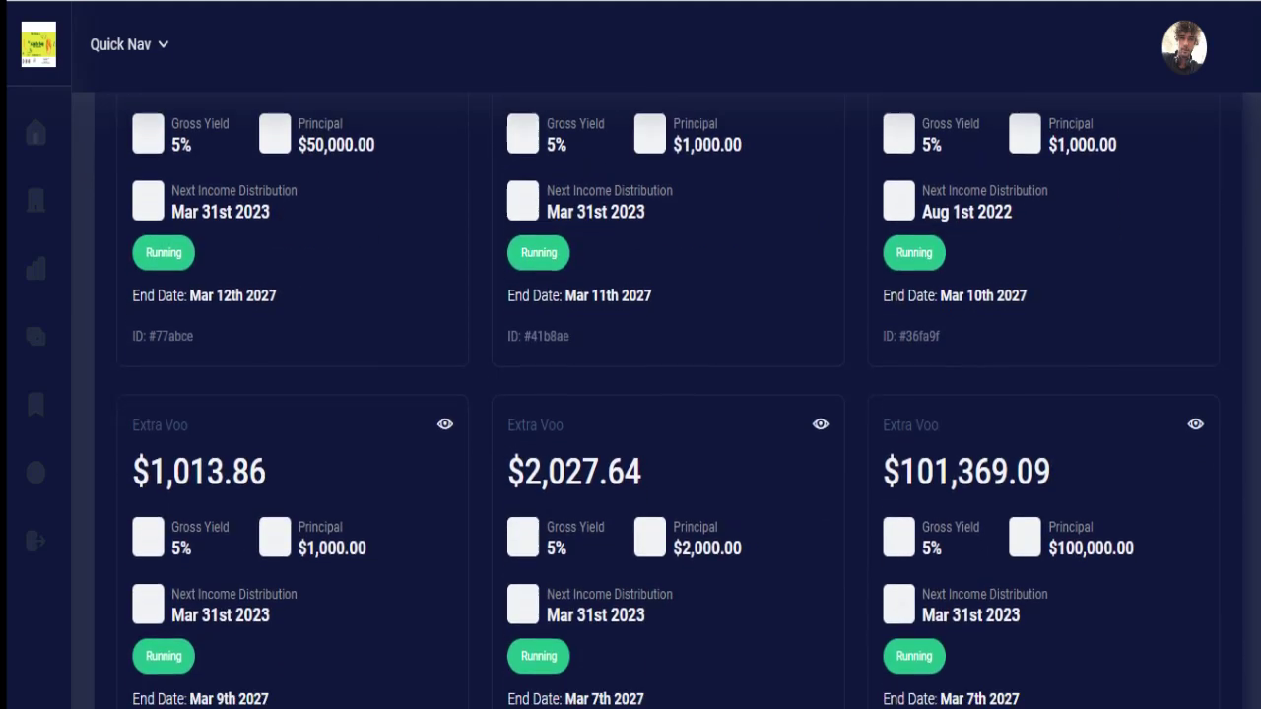
{"action": "scroll", "coordinate": [669, 394], "scroll_direction": "up", "scroll_amount": 5}
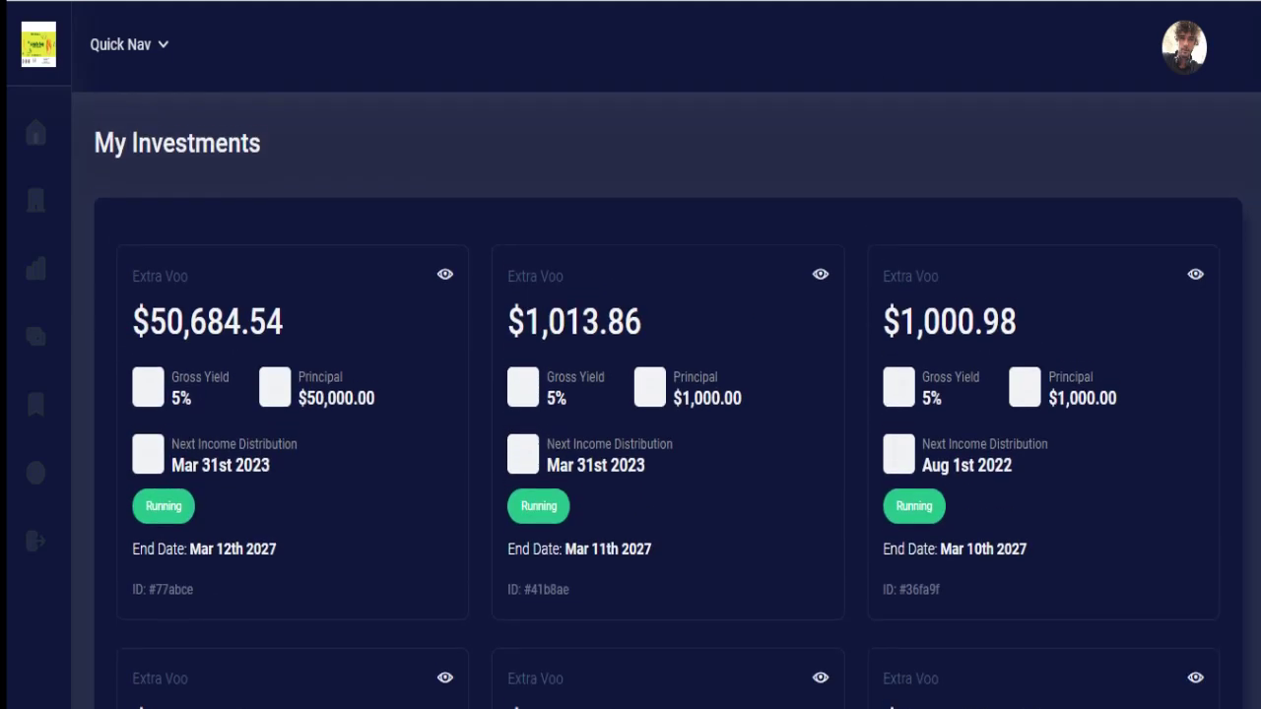
Return to the dashboard Overview and scroll through the My Investments table.
{"action": "mouse_move", "coordinate": [71, 122]}
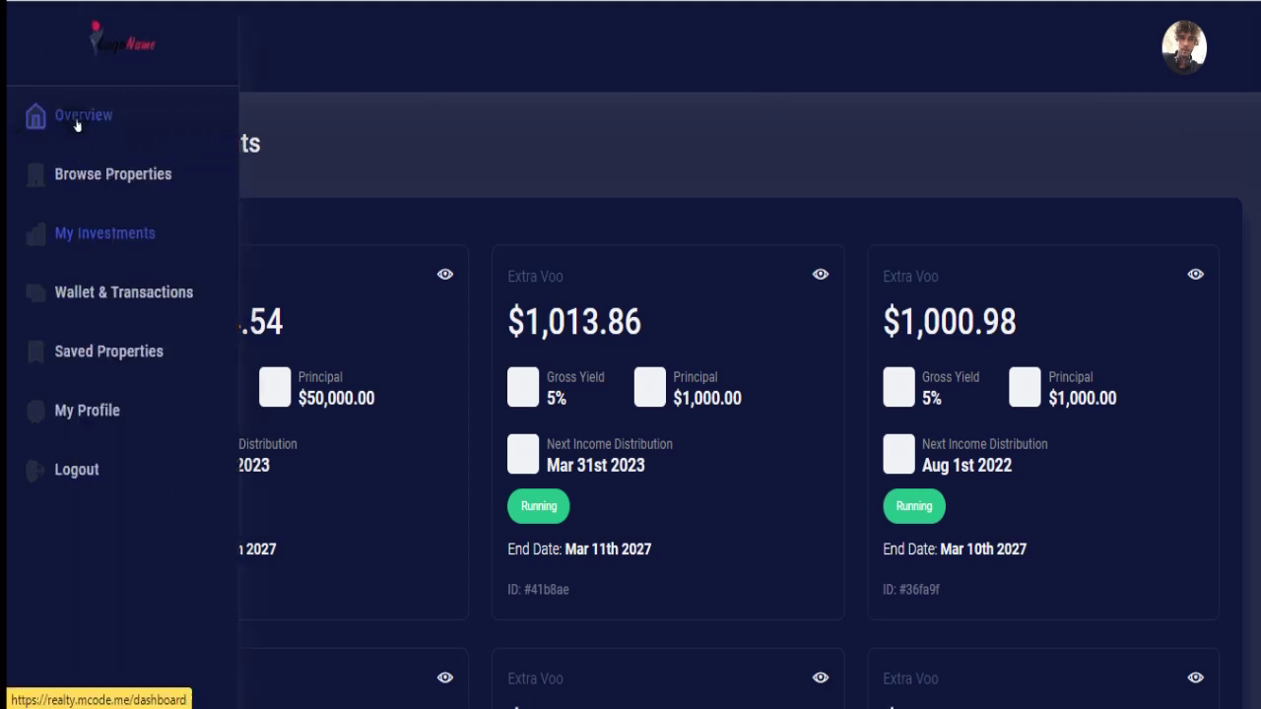
{"action": "left_click", "coordinate": [75, 118]}
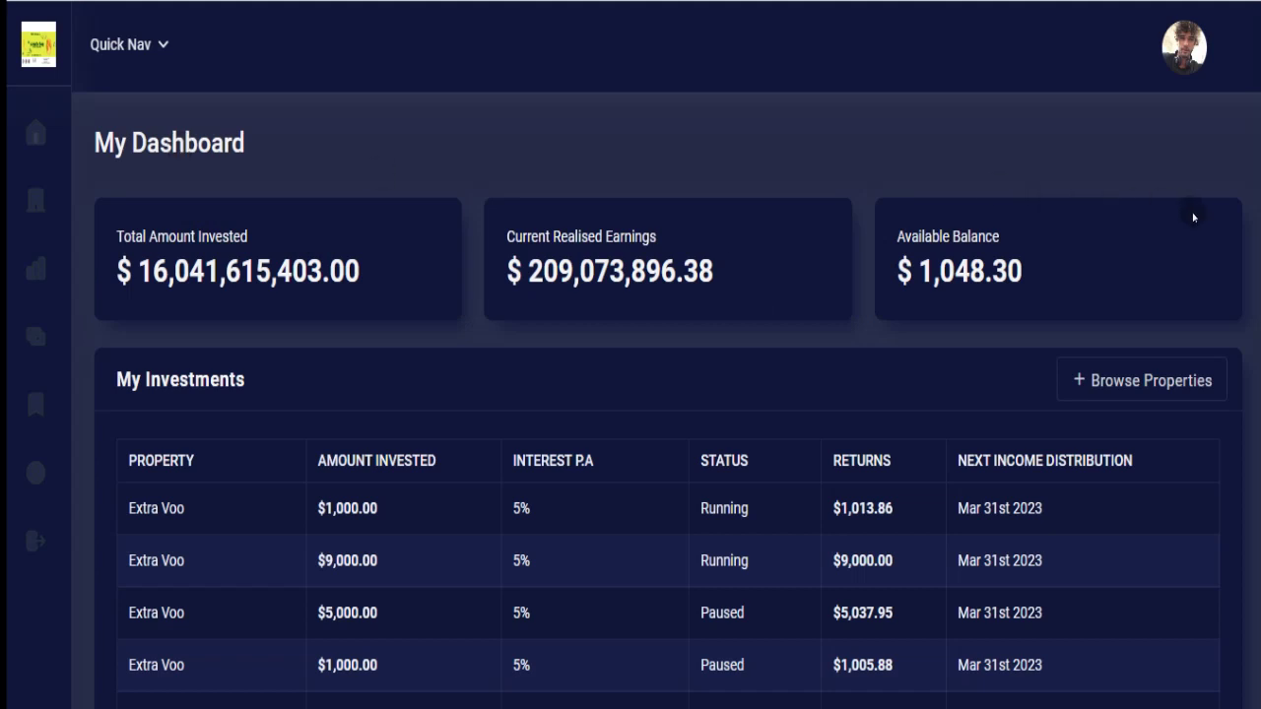
{"action": "scroll", "coordinate": [1255, 138], "scroll_direction": "down", "scroll_amount": 2}
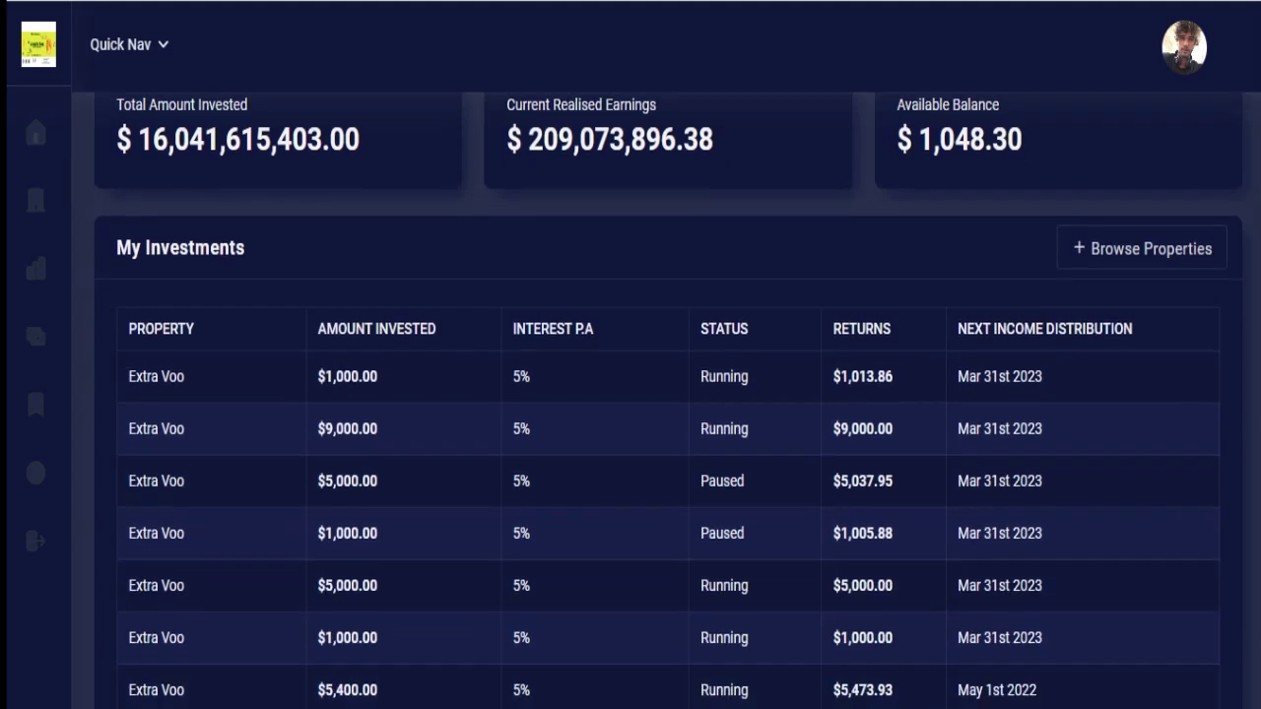
{"action": "scroll", "coordinate": [670, 394], "scroll_direction": "down", "scroll_amount": 1}
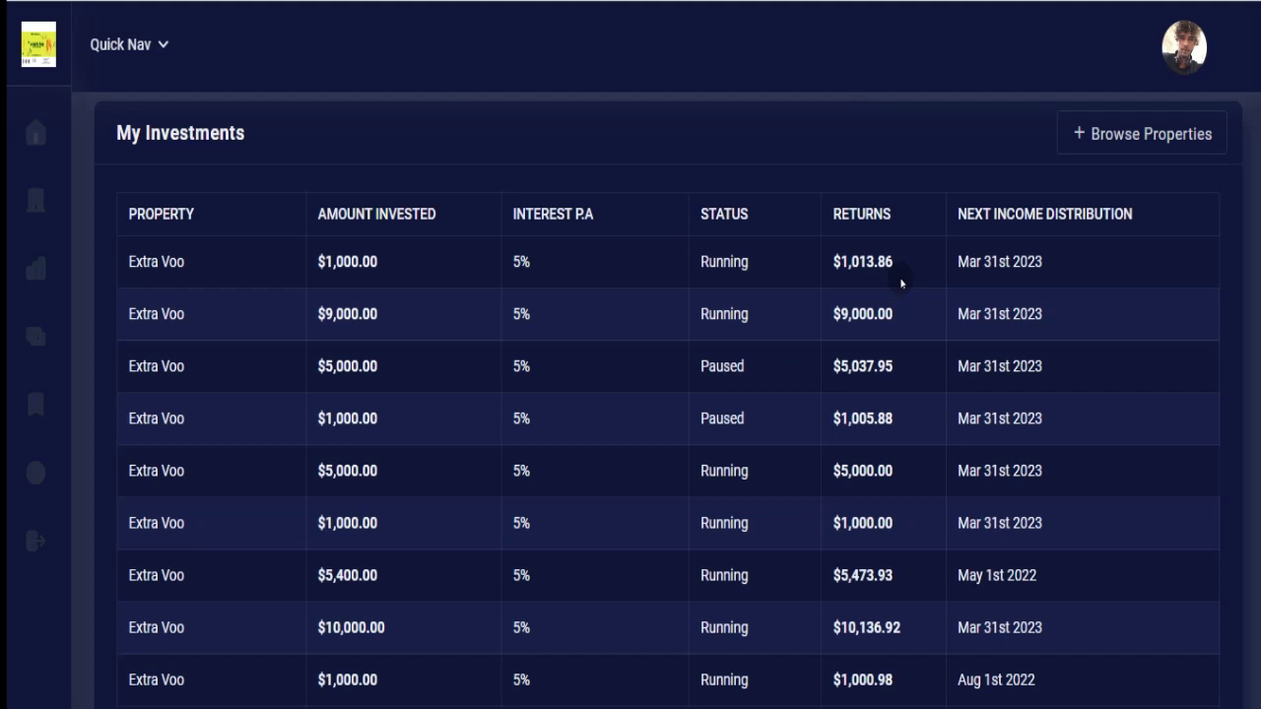
Reopen My Investments from the sidebar, then go to Wallet & Transactions.
{"action": "mouse_move", "coordinate": [44, 103]}
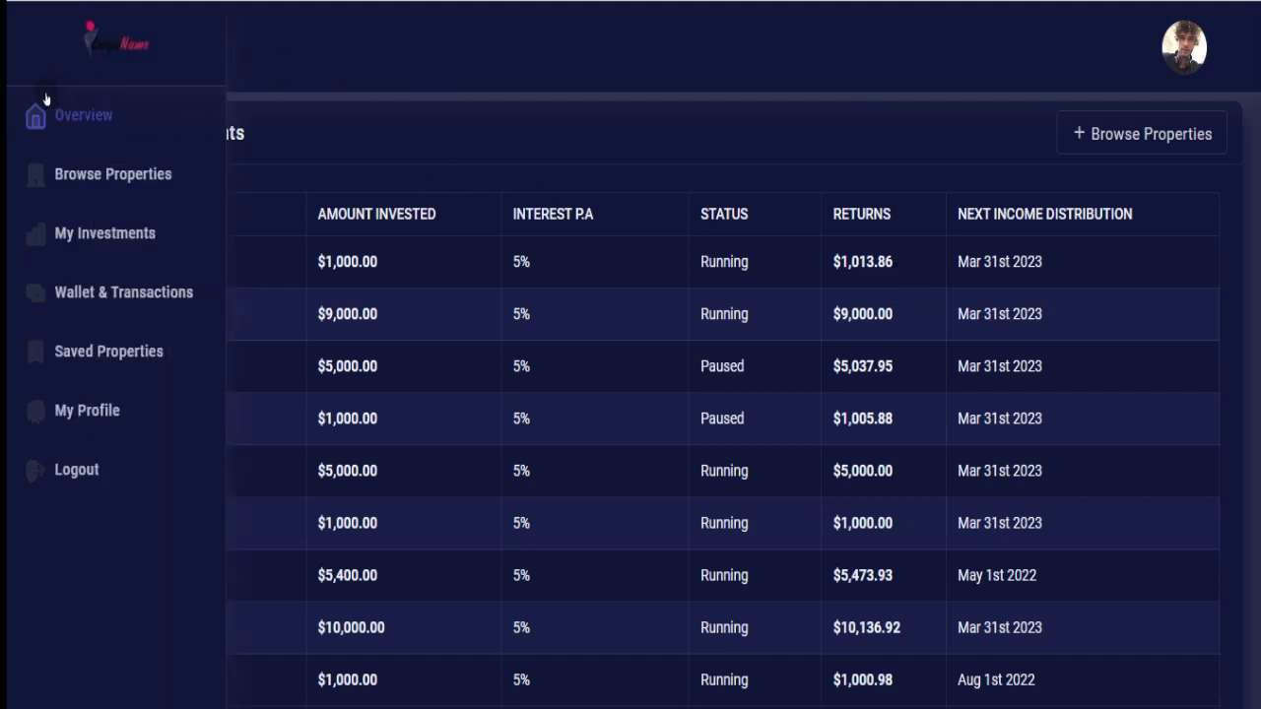
{"action": "left_click", "coordinate": [112, 237]}
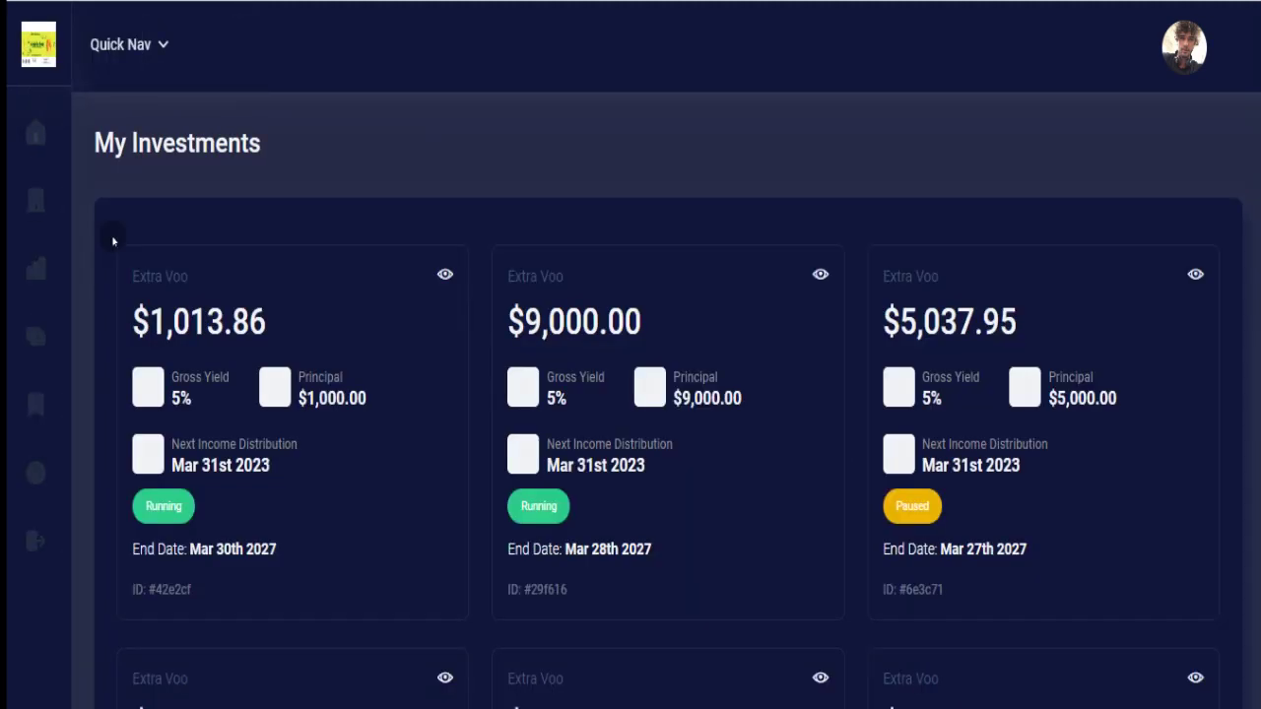
{"action": "mouse_move", "coordinate": [34, 186]}
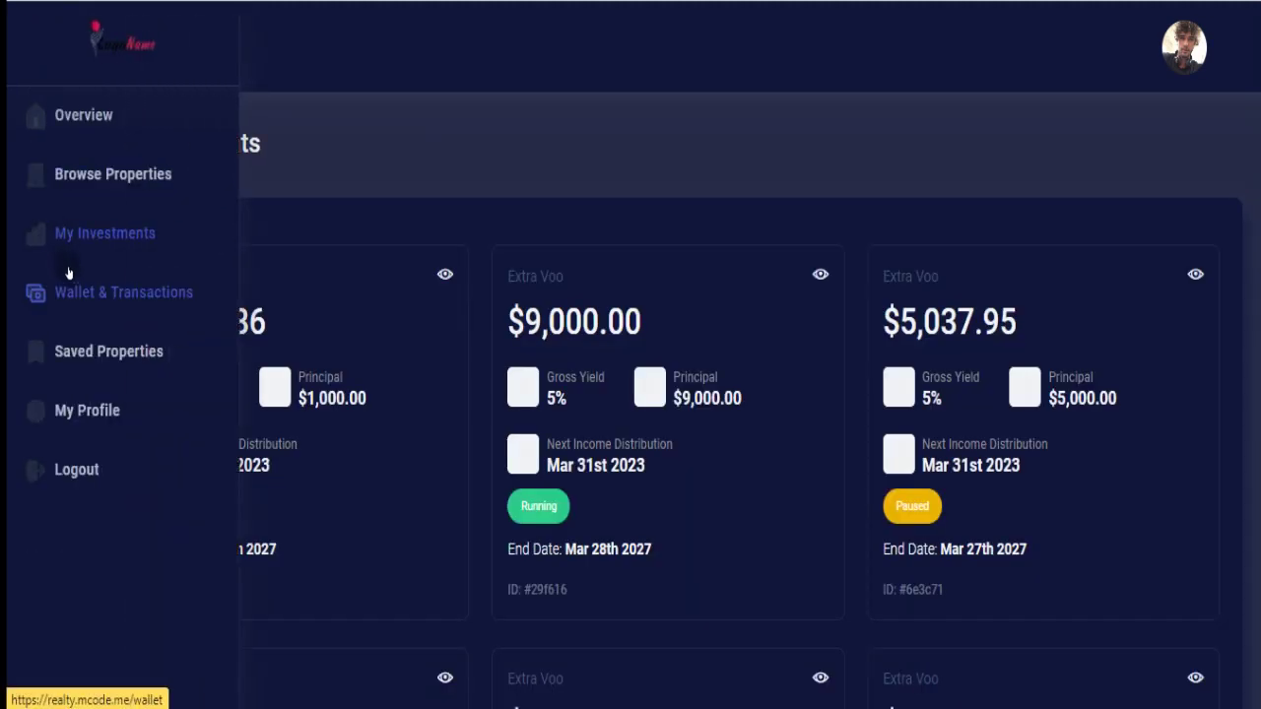
{"action": "left_click", "coordinate": [74, 292]}
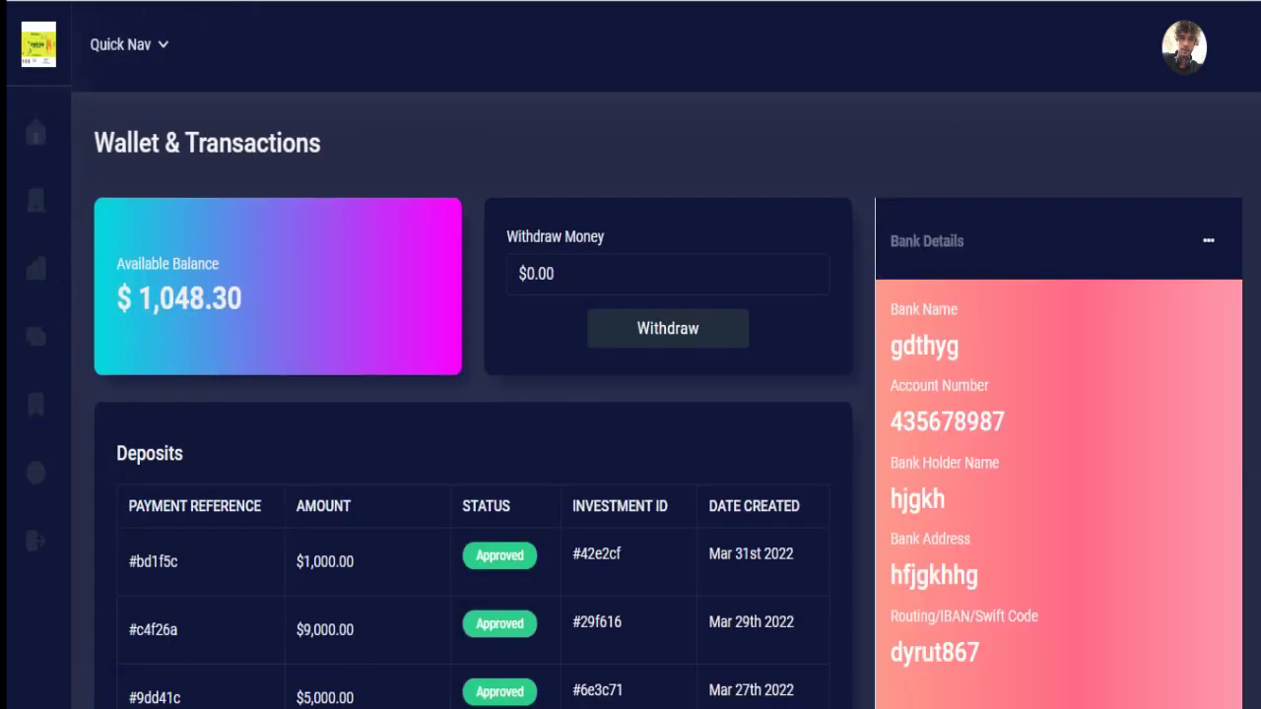
Review the $1,048.30 balance, Withdraw Money field and Deposits table, then open Saved Properties.
{"action": "scroll", "coordinate": [467, 225], "scroll_direction": "down", "scroll_amount": 2}
{"action": "scroll", "coordinate": [467, 224], "scroll_direction": "up", "scroll_amount": 1}
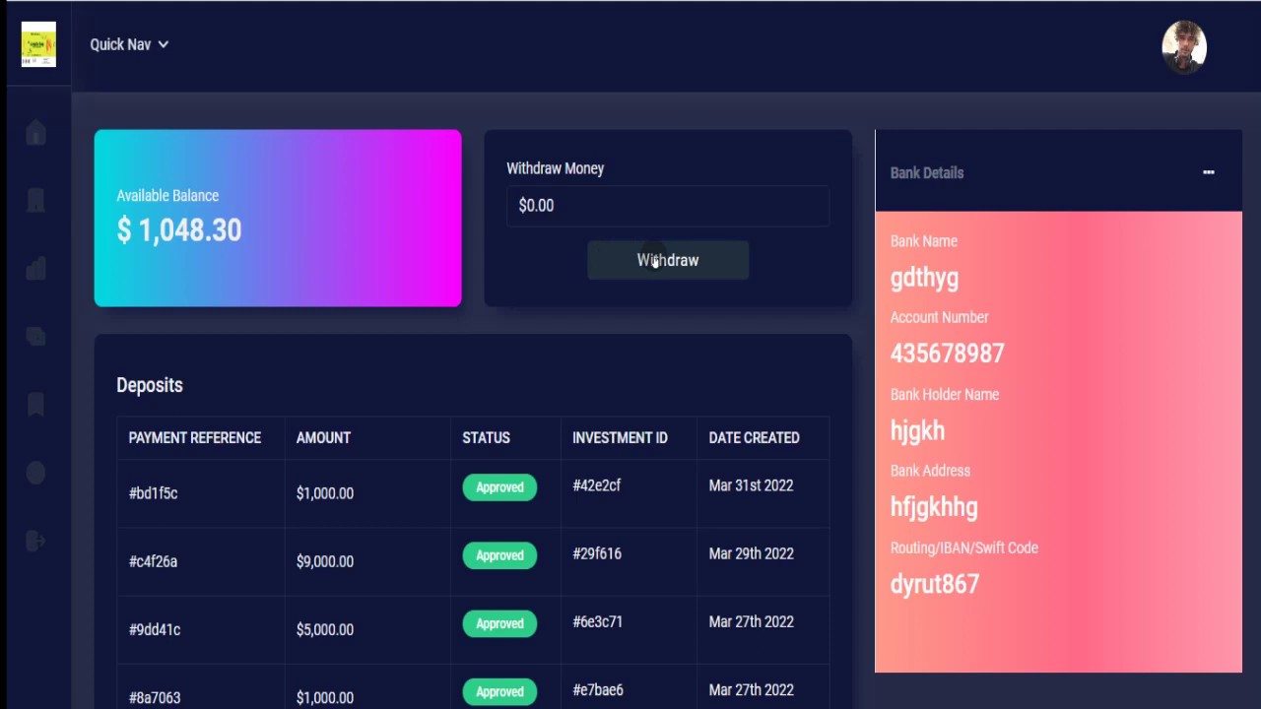
{"action": "left_click", "coordinate": [587, 207]}
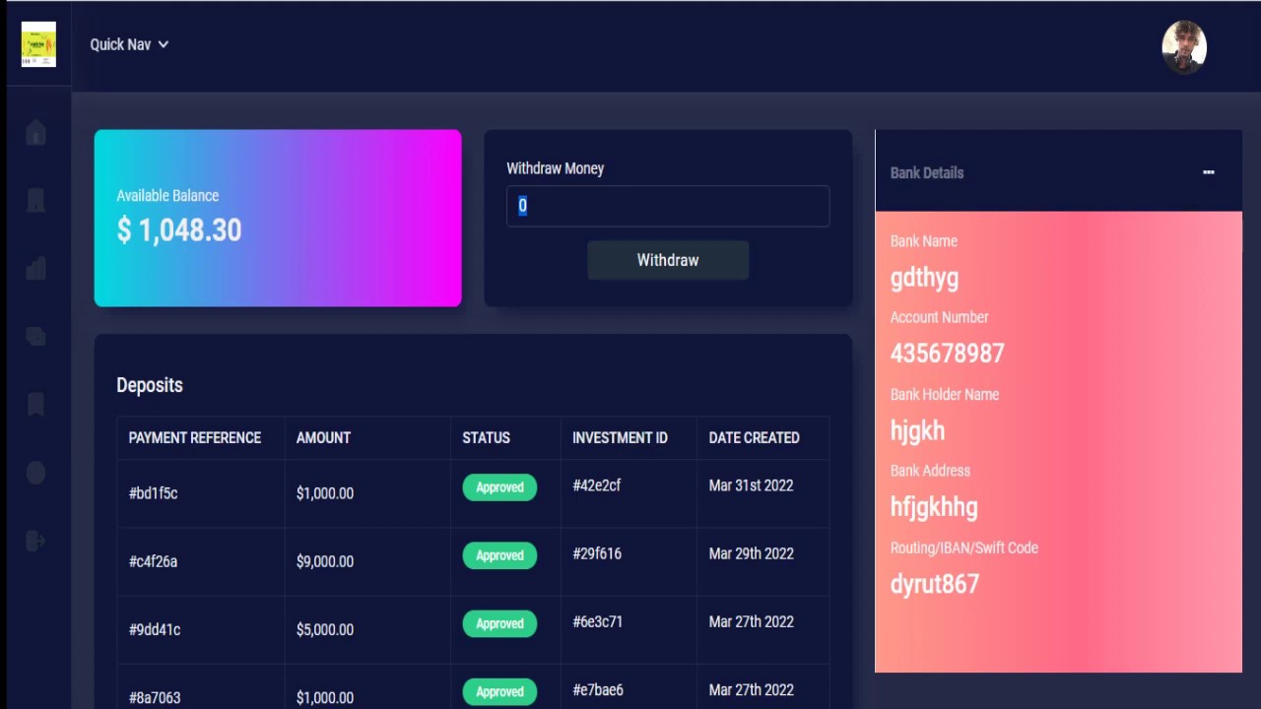
{"action": "scroll", "coordinate": [1255, 254], "scroll_direction": "down", "scroll_amount": 3}
{"action": "scroll", "coordinate": [1020, 237], "scroll_direction": "down", "scroll_amount": 2}
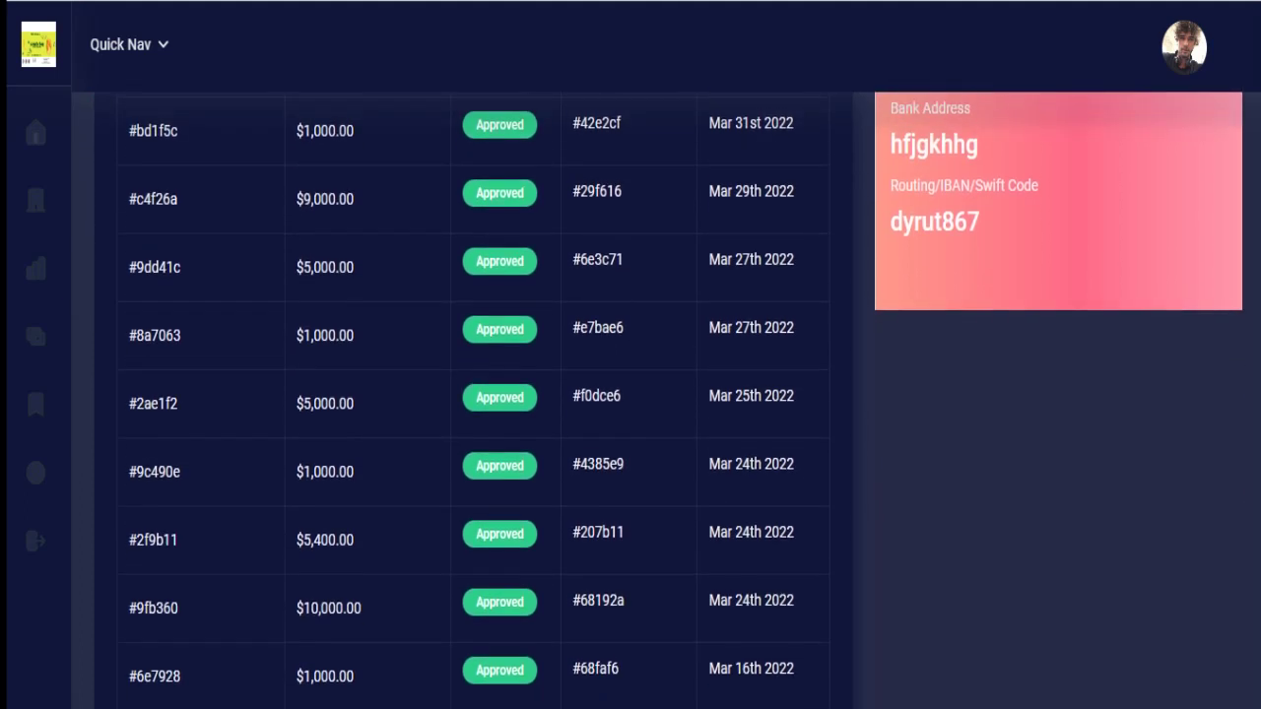
{"action": "scroll", "coordinate": [1020, 238], "scroll_direction": "up", "scroll_amount": 5}
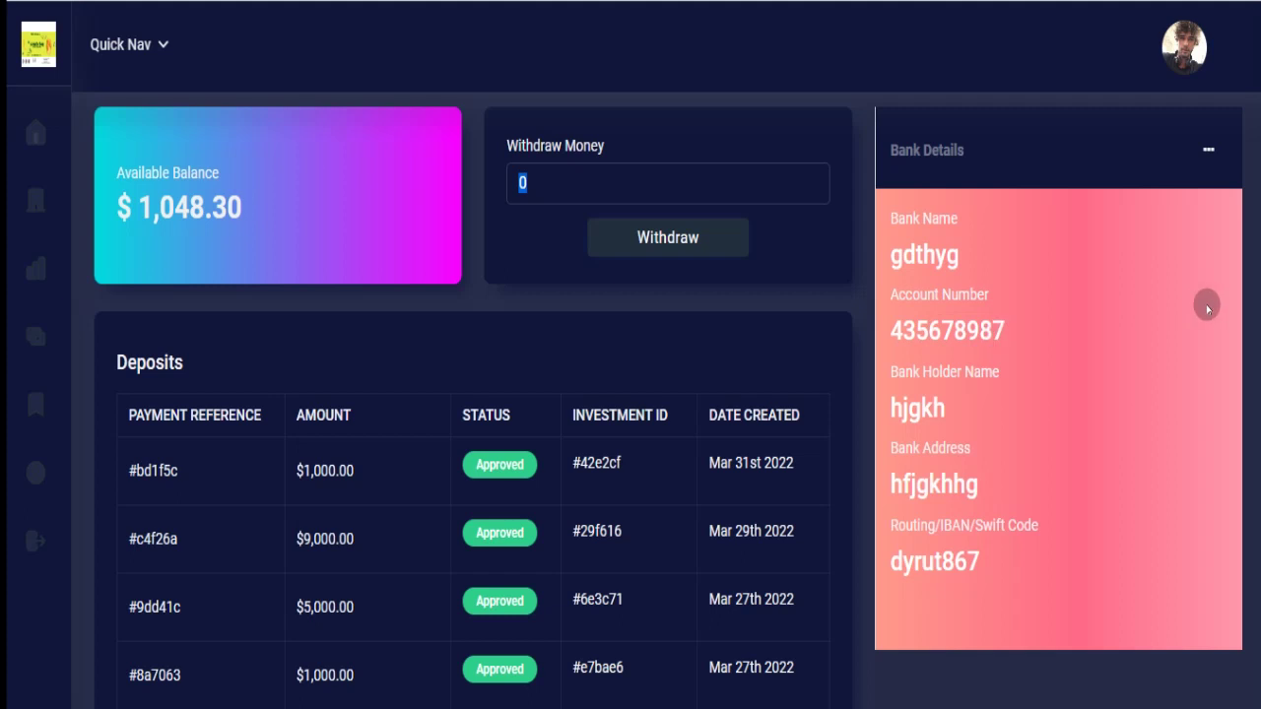
{"action": "mouse_move", "coordinate": [6, 202]}
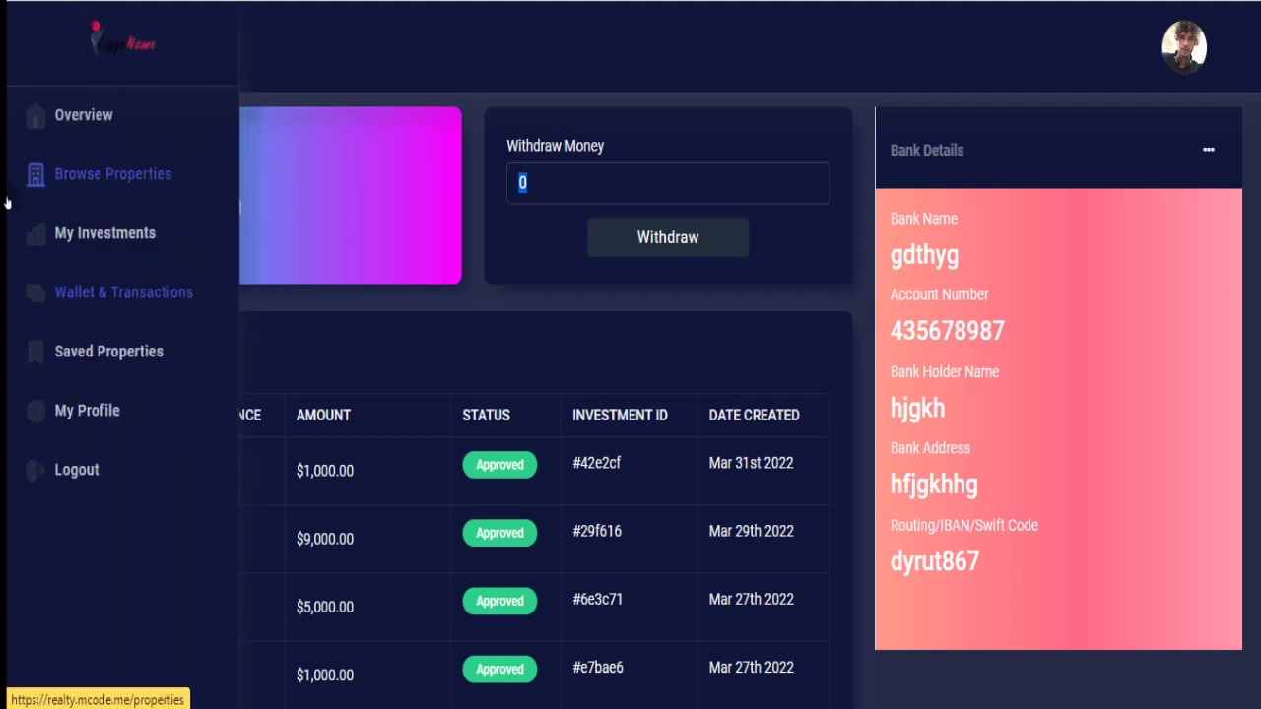
{"action": "left_click", "coordinate": [87, 353]}
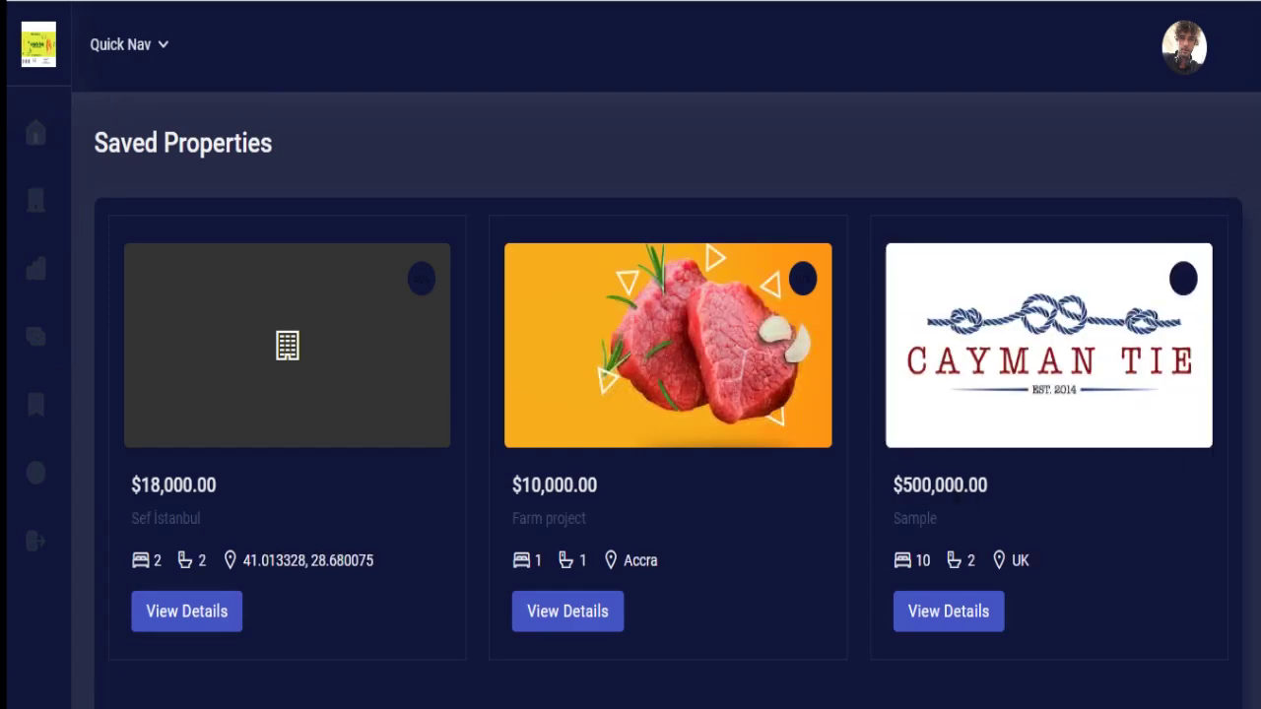
Browse the three saved listings and open the Sample property's details.
{"action": "scroll", "coordinate": [669, 394], "scroll_direction": "down", "scroll_amount": 2}
{"action": "scroll", "coordinate": [670, 394], "scroll_direction": "up", "scroll_amount": 1}
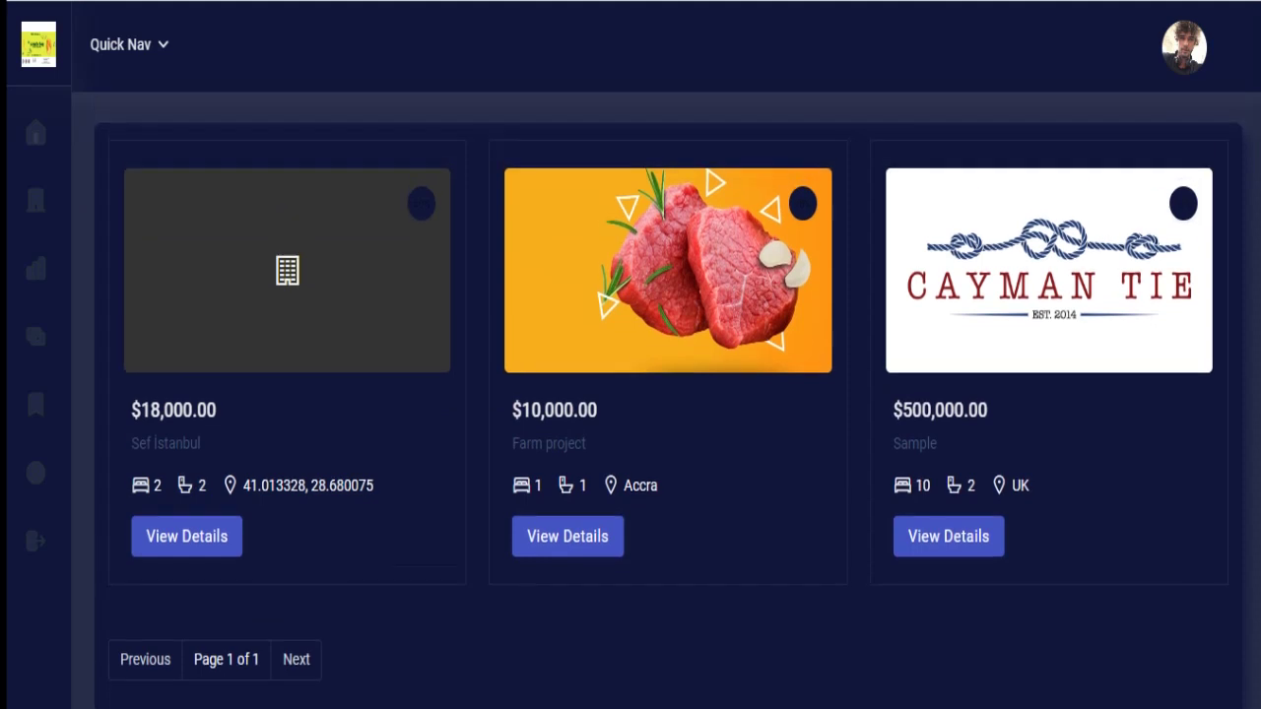
{"action": "left_click", "coordinate": [932, 543]}
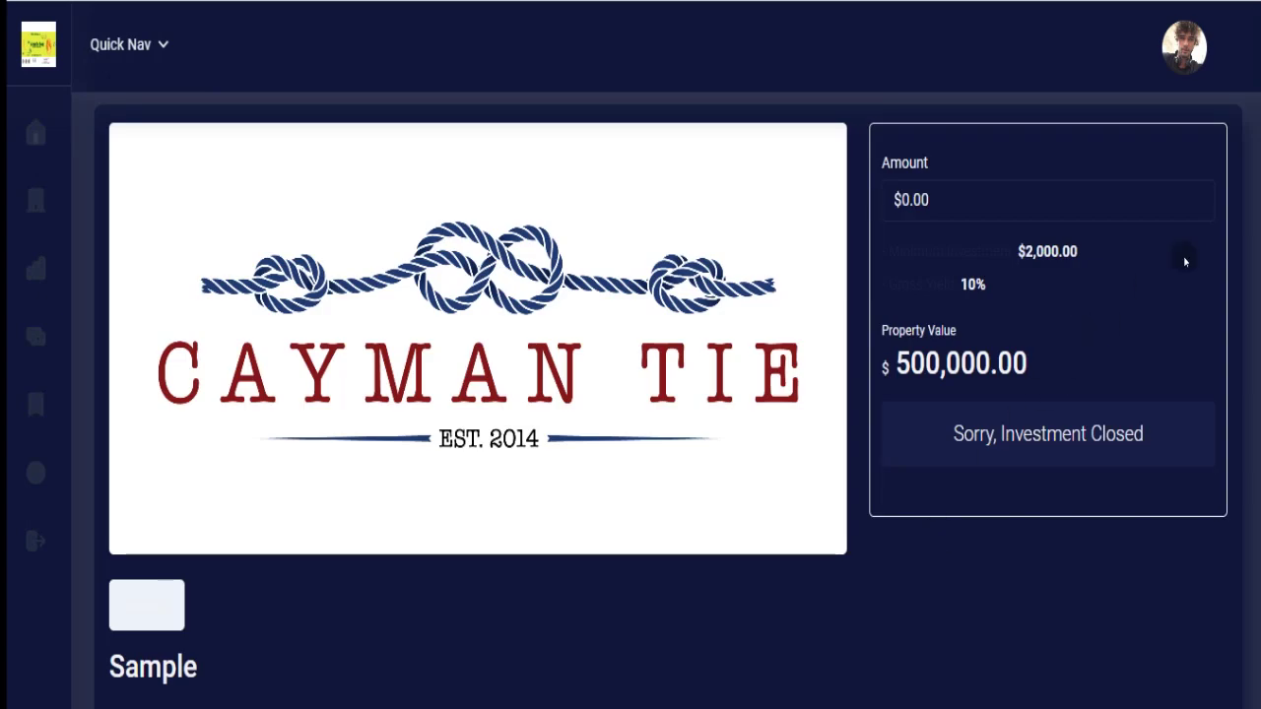
Scroll through the listing details, then go to the My Profile page.
{"action": "scroll", "coordinate": [670, 400], "scroll_direction": "down", "scroll_amount": 2}
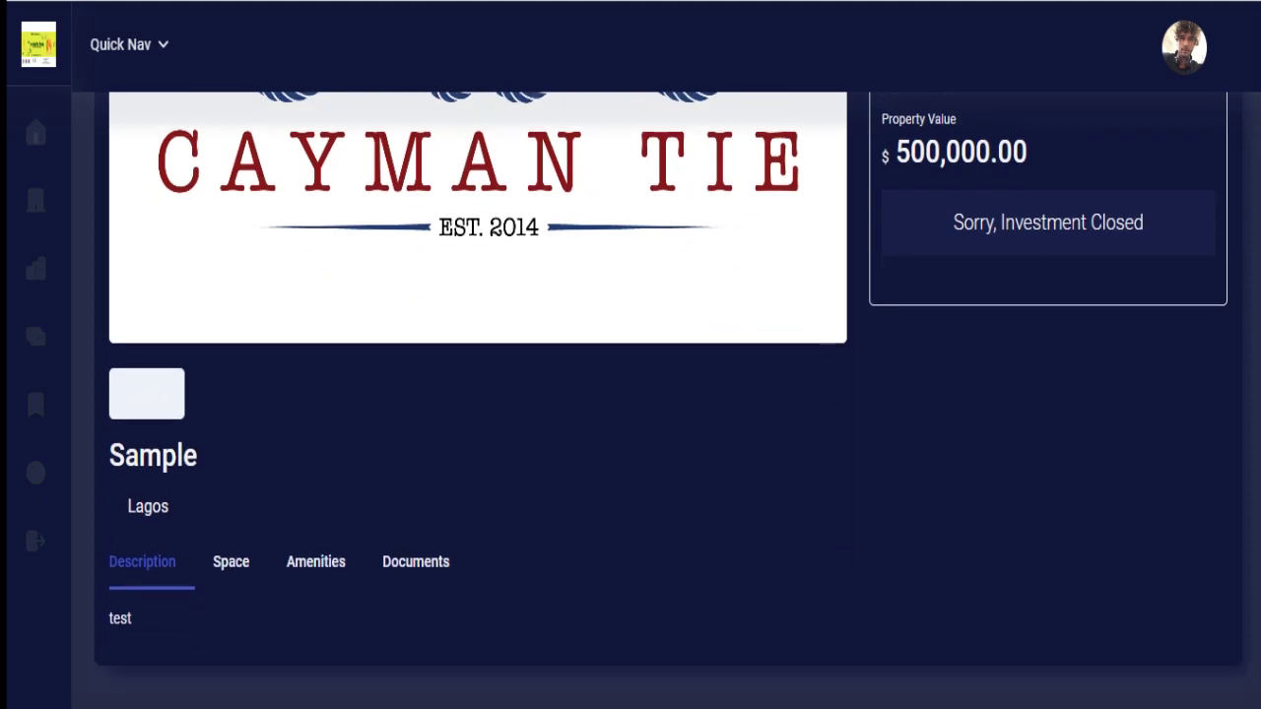
{"action": "scroll", "coordinate": [1258, 77], "scroll_direction": "up", "scroll_amount": 3}
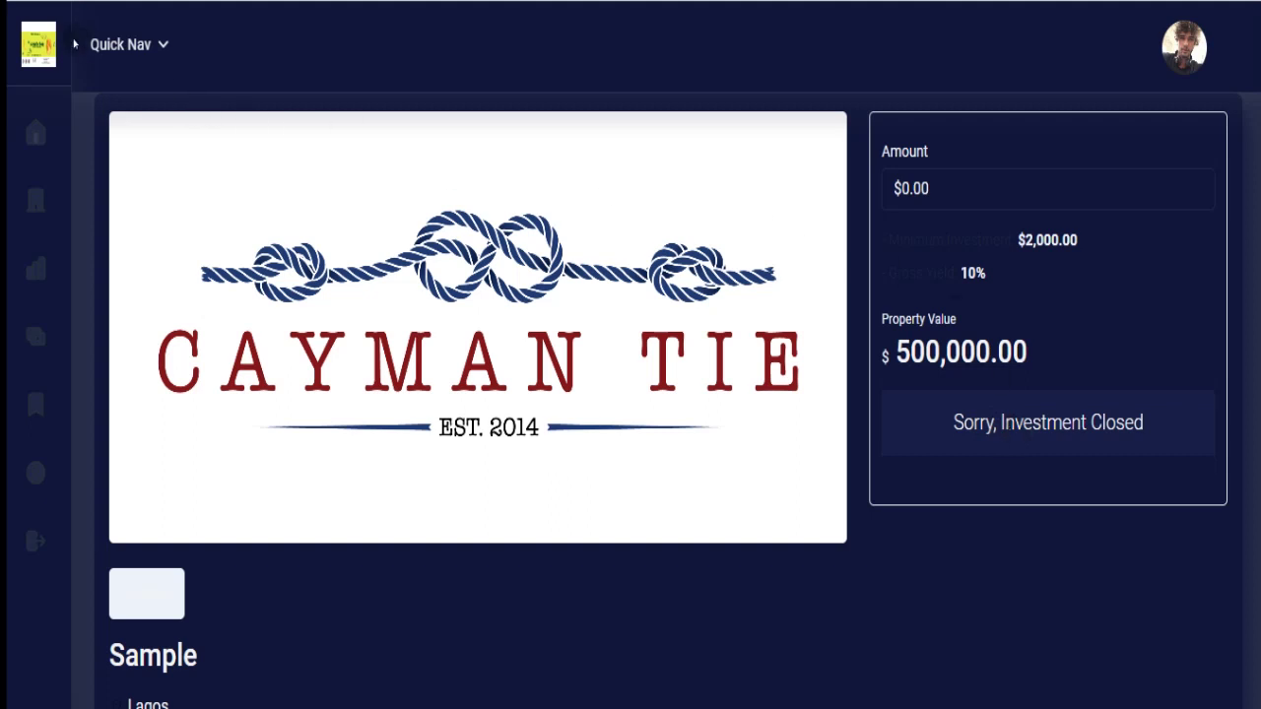
{"action": "mouse_move", "coordinate": [62, 82]}
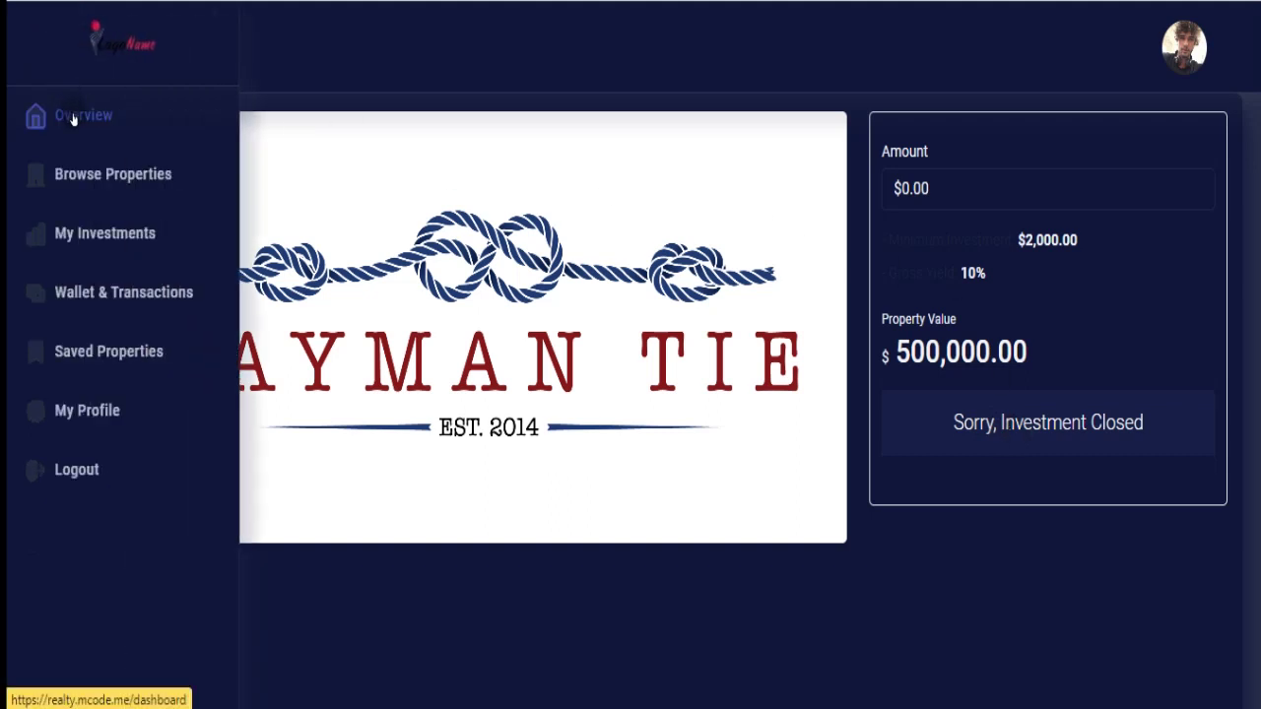
{"action": "left_click", "coordinate": [68, 419]}
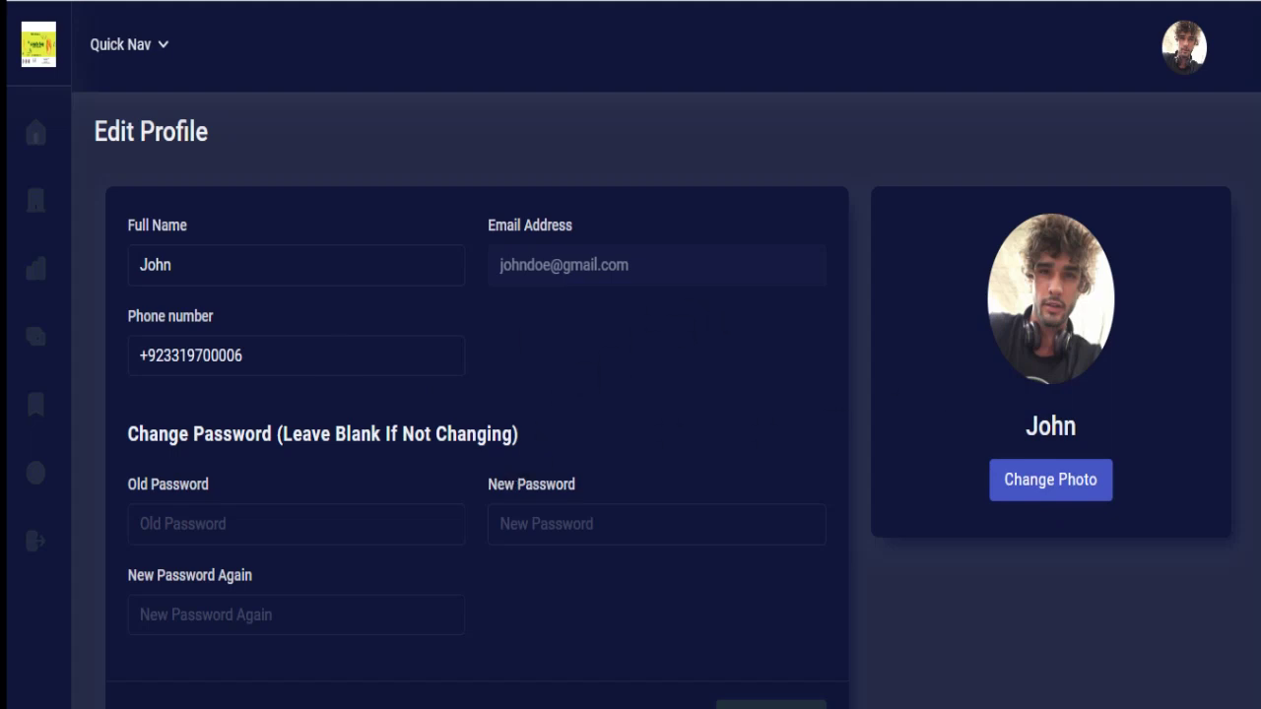
Log out of the user account and bring the Notepad demo access notes back to the front.
{"action": "scroll", "coordinate": [140, 301], "scroll_direction": "down", "scroll_amount": 2}
{"action": "scroll", "coordinate": [141, 301], "scroll_direction": "up", "scroll_amount": 2}
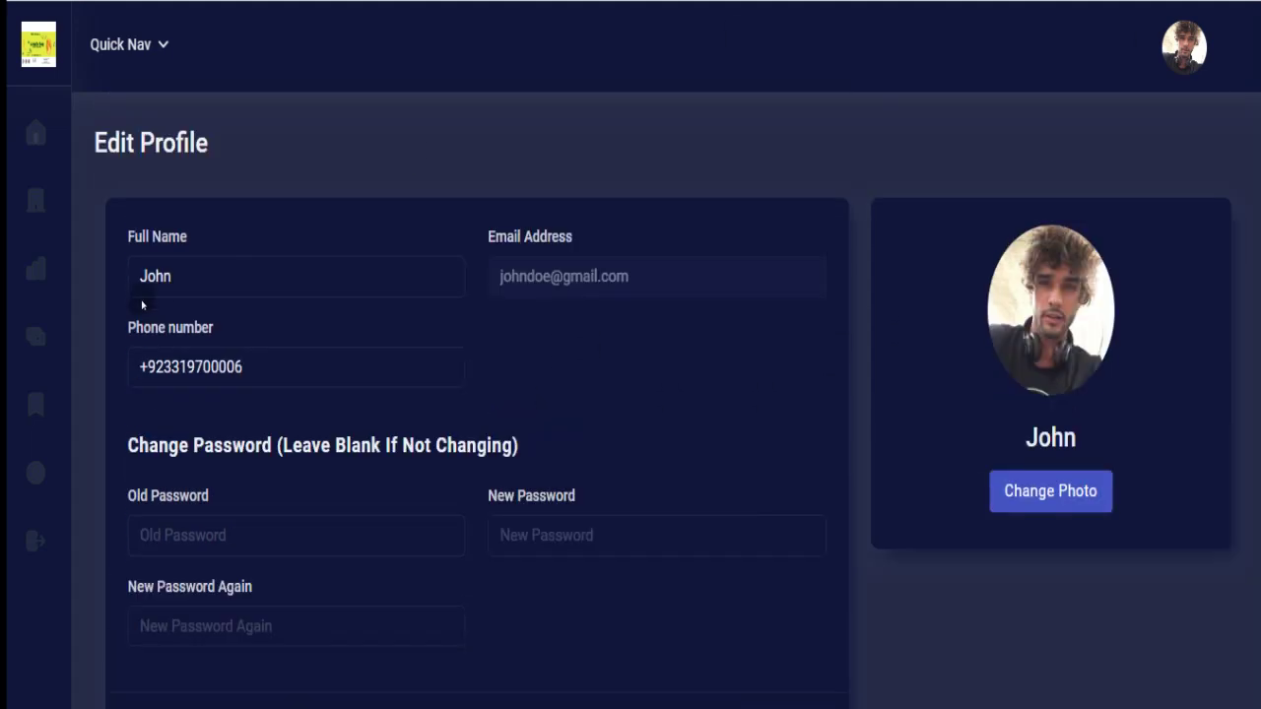
{"action": "mouse_move", "coordinate": [58, 350]}
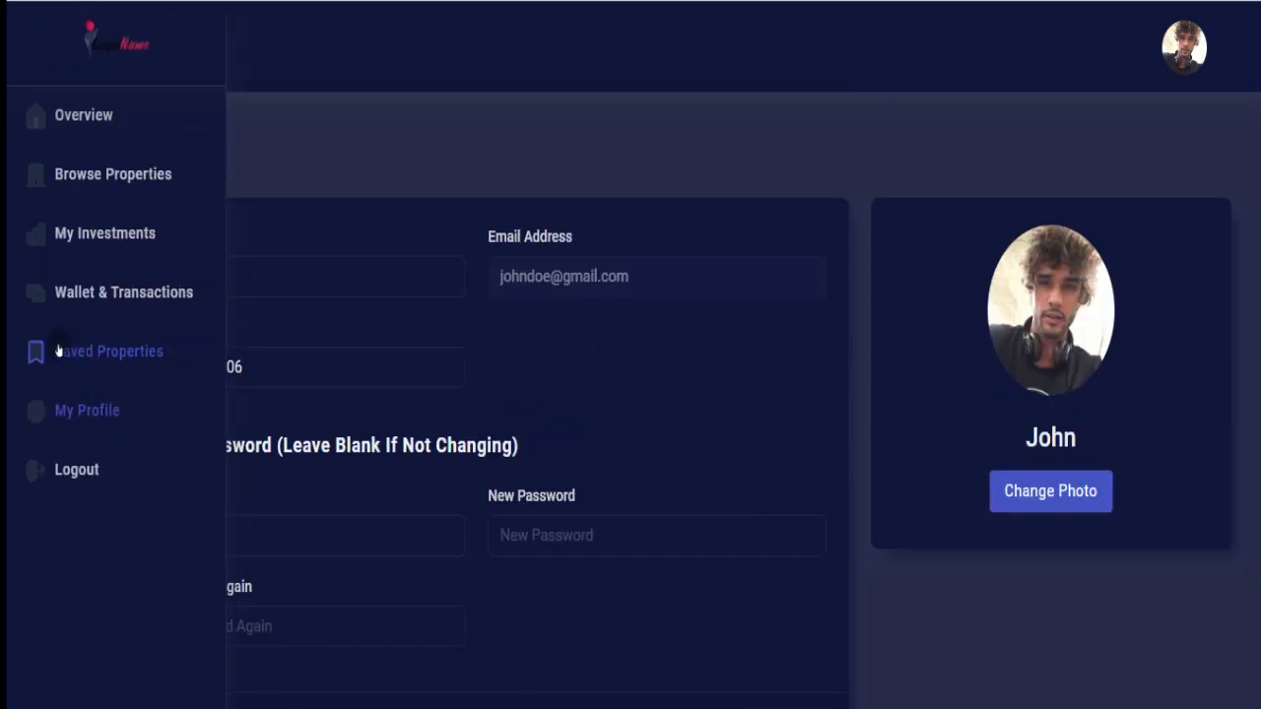
{"action": "left_click", "coordinate": [77, 475]}
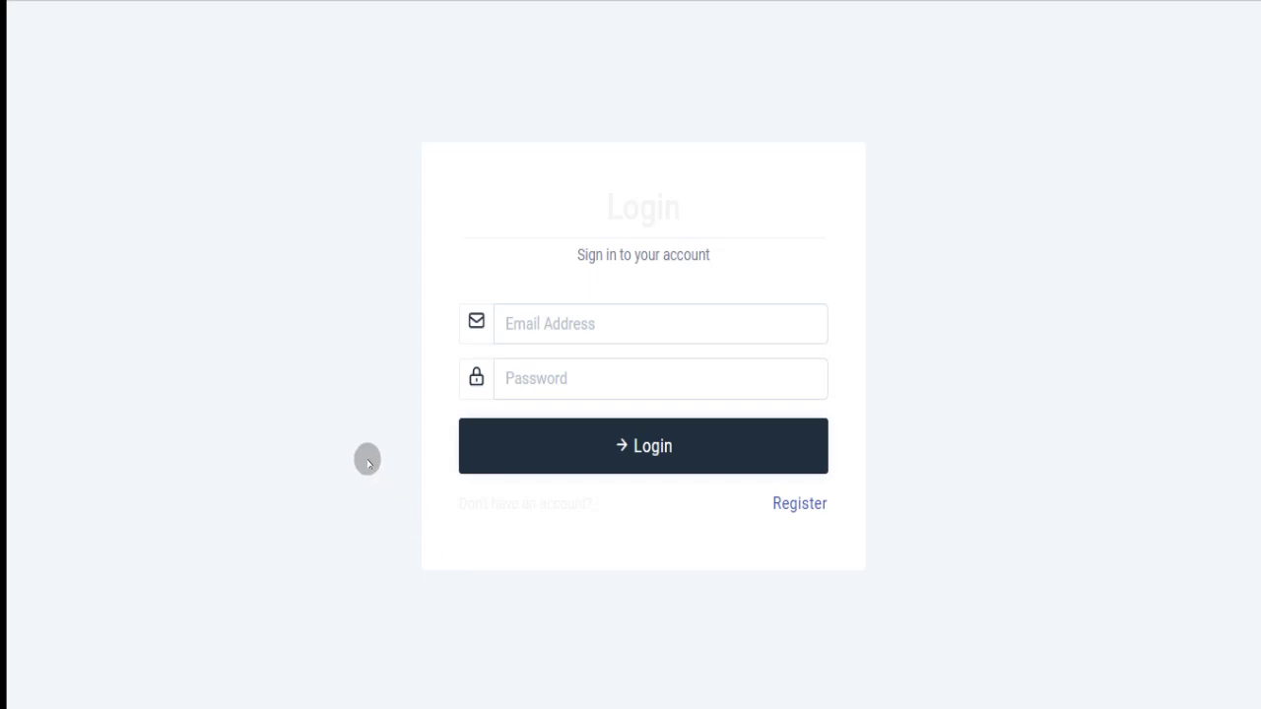
{"action": "left_click", "coordinate": [853, 706]}
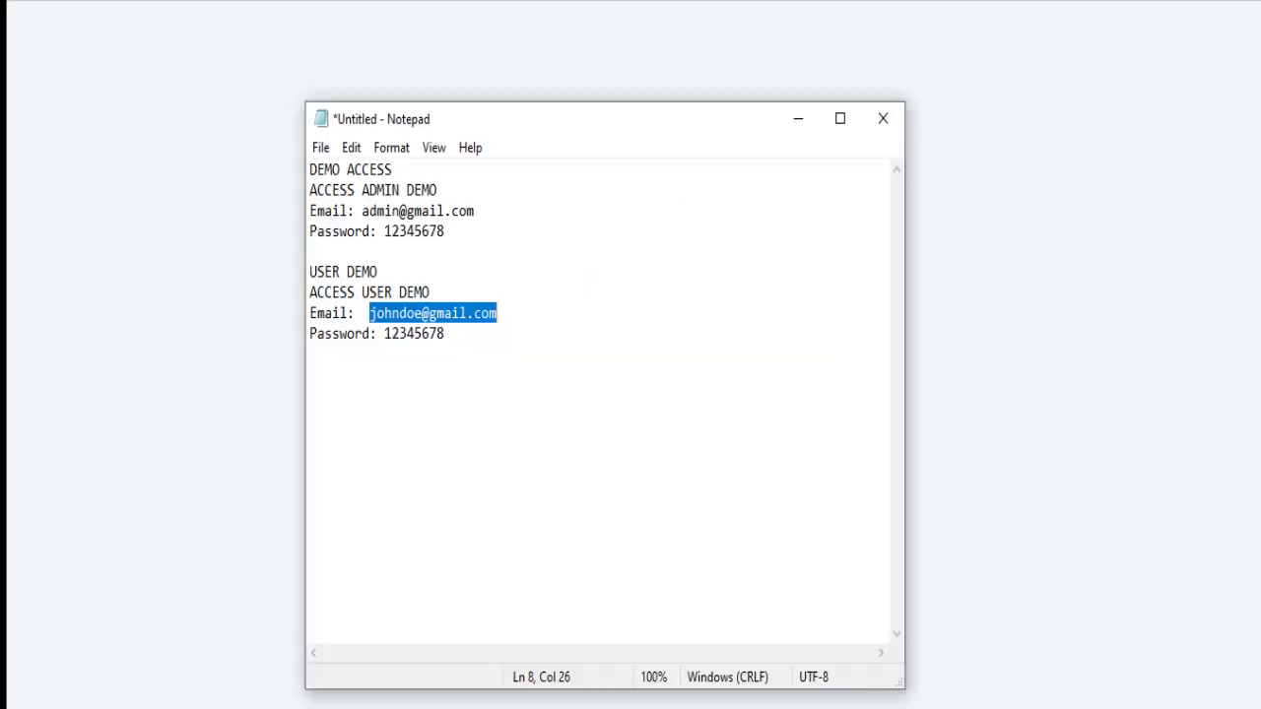
Copy the admin demo e-mail from Notepad into the login form's Email Address field.
{"action": "left_click", "coordinate": [368, 209]}
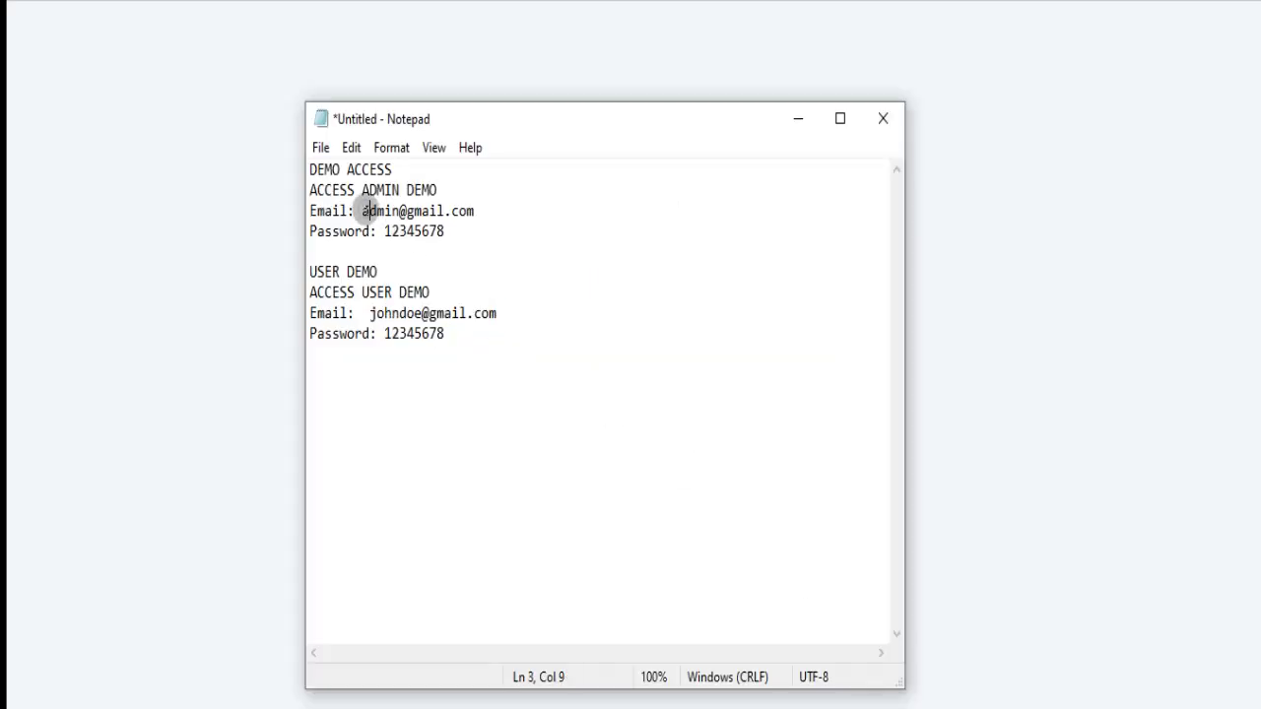
{"action": "left_click_drag", "start_coordinate": [361, 210], "coordinate": [502, 203]}
{"action": "key", "text": "ctrl+c"}
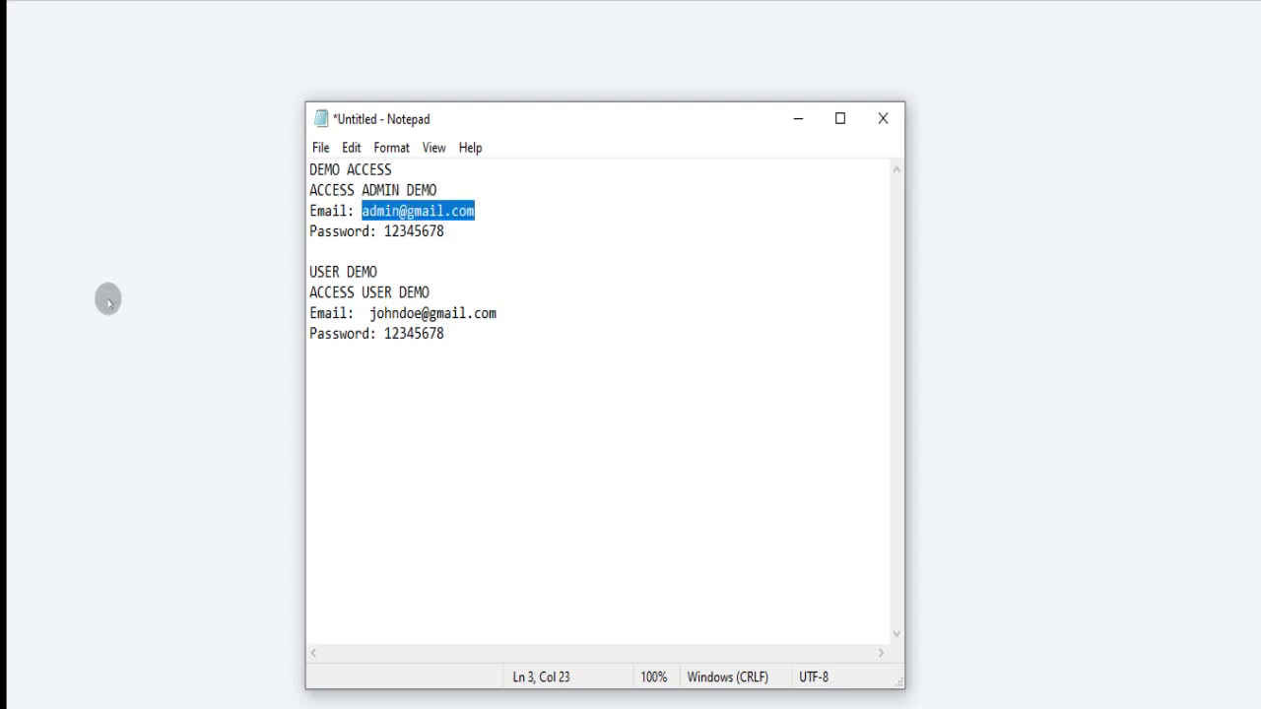
{"action": "key", "text": "alt+Tab"}
{"action": "left_click", "coordinate": [618, 324]}
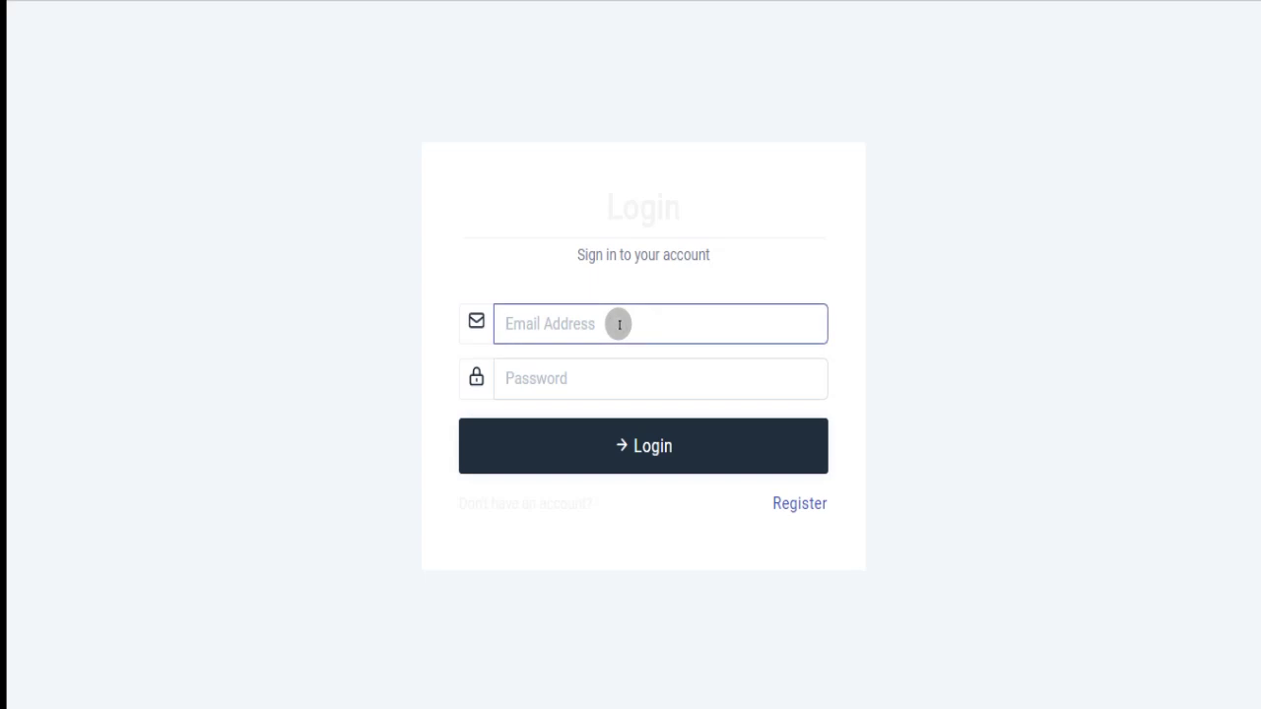
{"action": "key", "text": "ctrl+v"}
Copy the admin demo password from Notepad into the Password field.
{"action": "key", "text": "alt+Tab"}
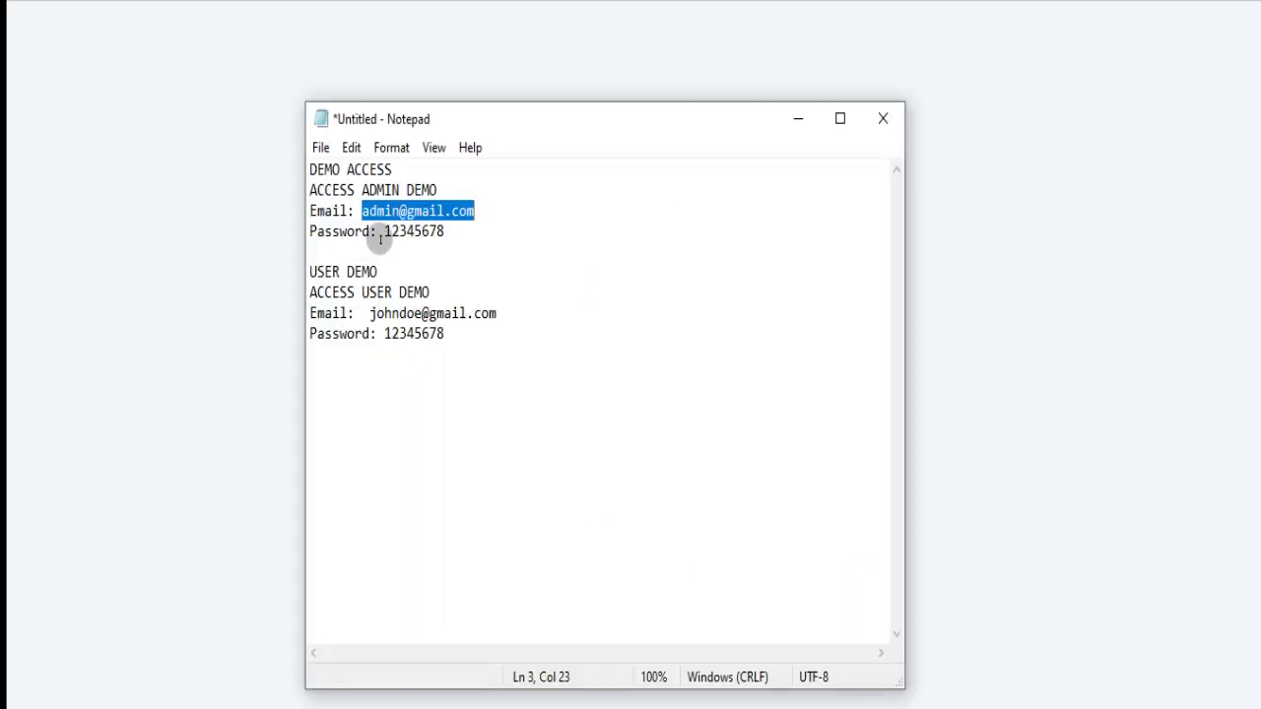
{"action": "left_click_drag", "start_coordinate": [384, 232], "coordinate": [447, 234]}
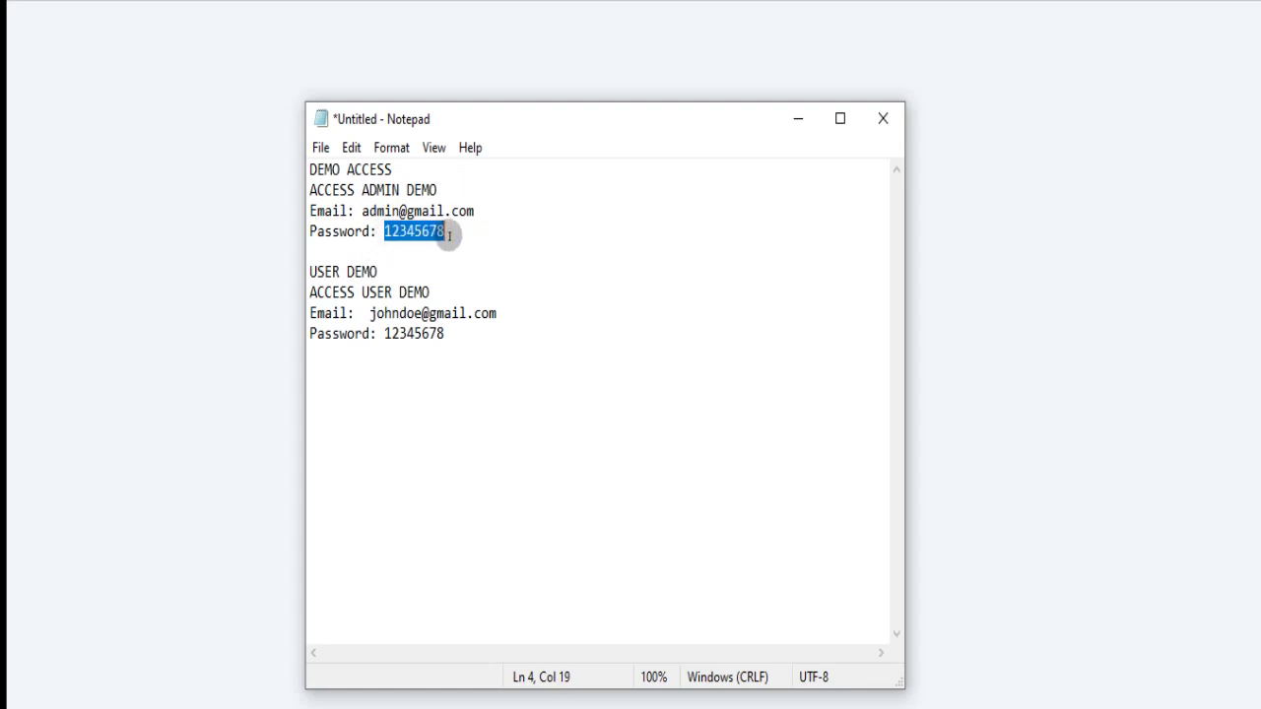
{"action": "key", "text": "alt+Tab"}
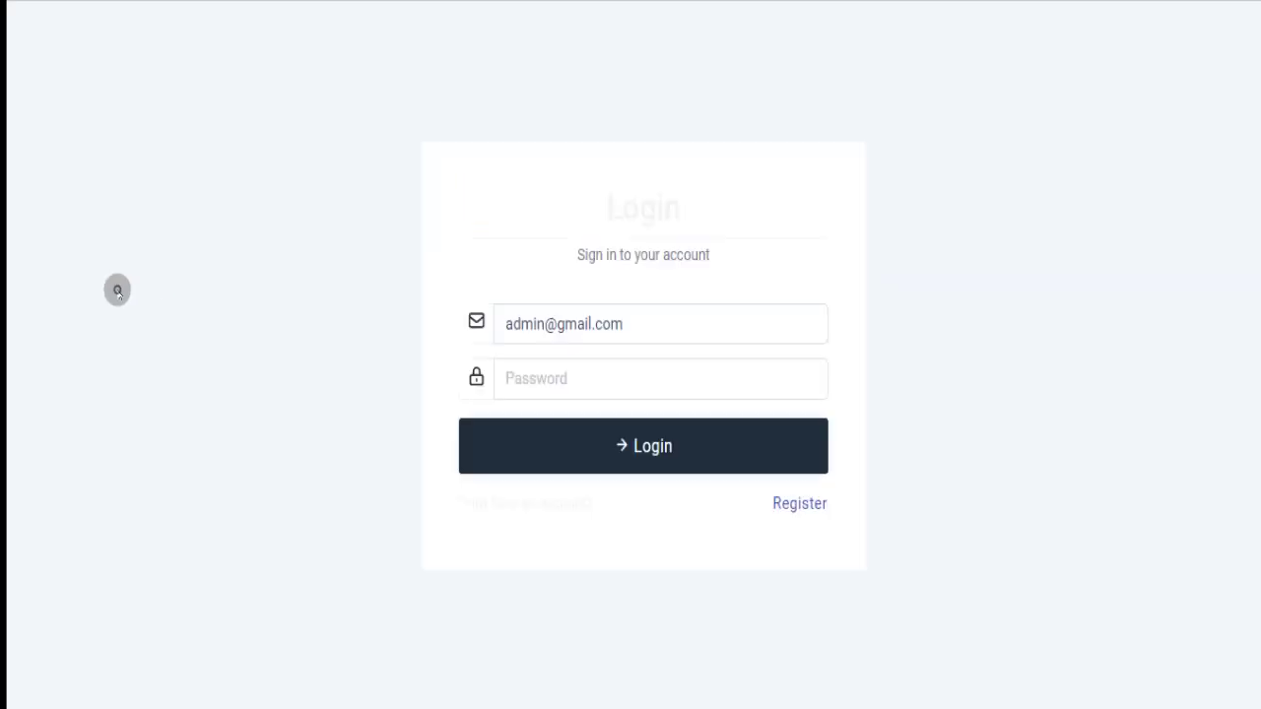
{"action": "left_click", "coordinate": [568, 380]}
{"action": "key", "text": "ctrl+v"}
Log in as admin and expand the Properties menu in the sidebar.
{"action": "left_click", "coordinate": [624, 451]}
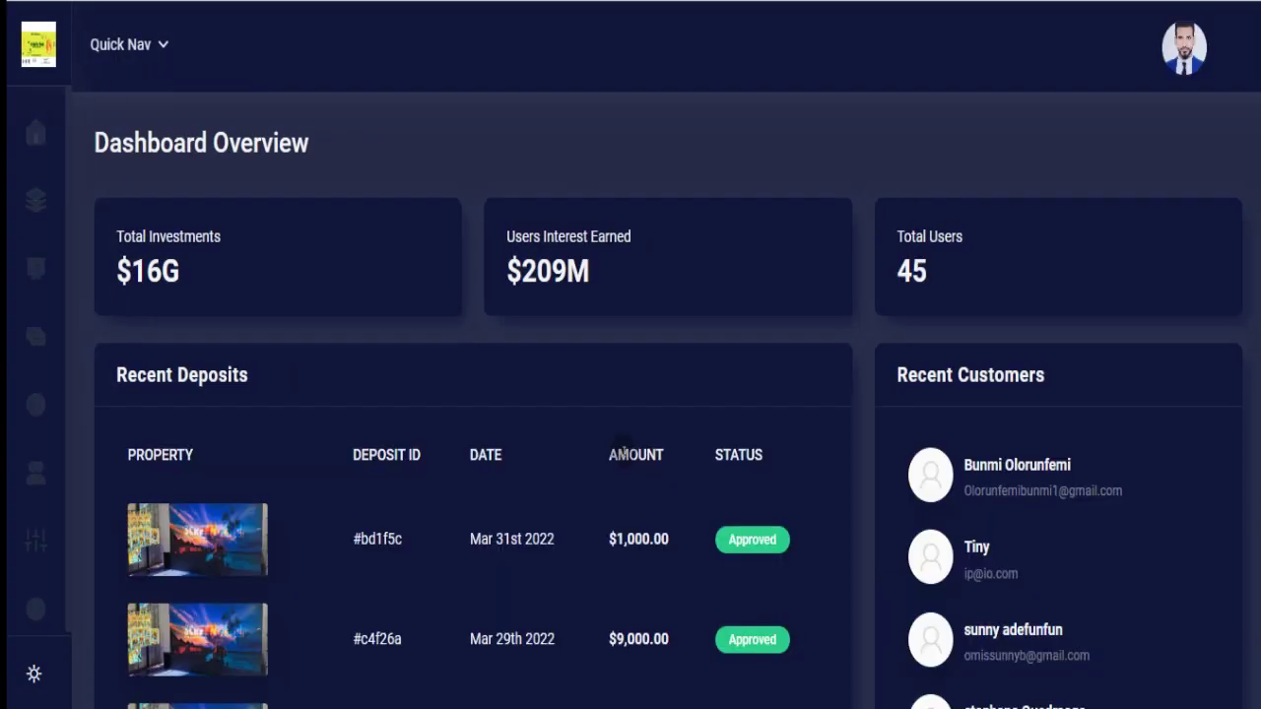
{"action": "mouse_move", "coordinate": [9, 267]}
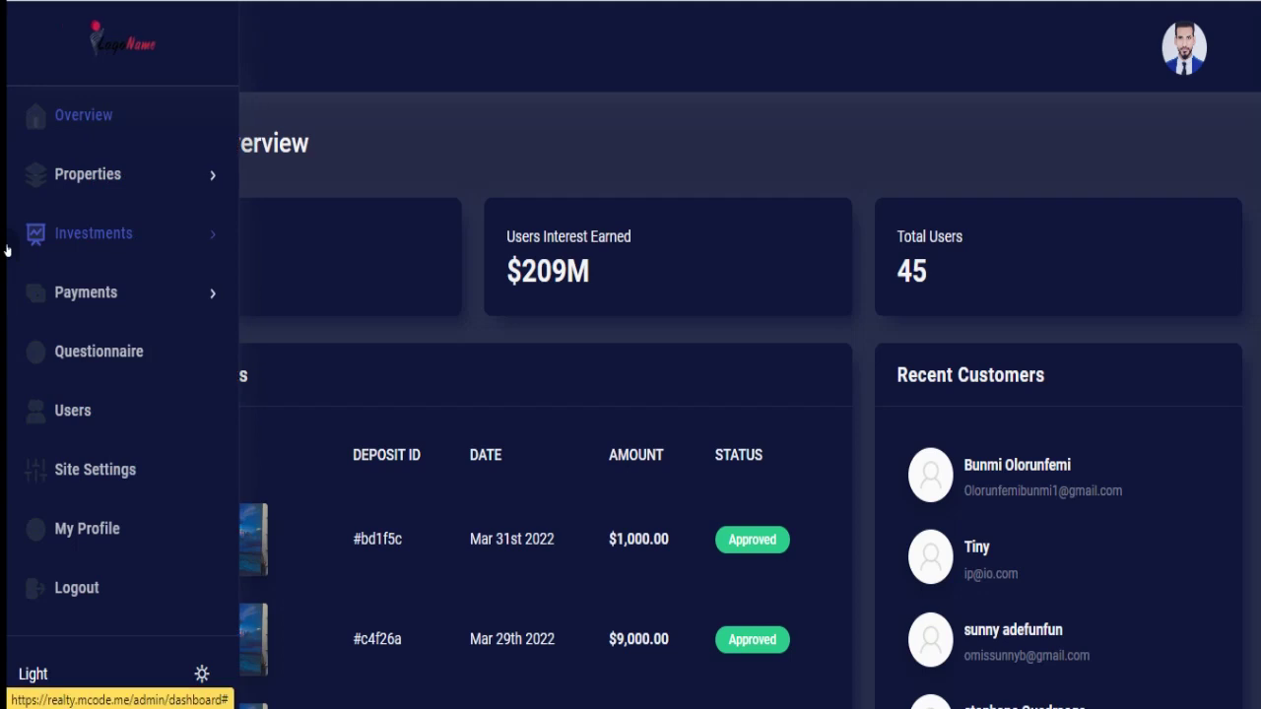
{"action": "left_click", "coordinate": [74, 187]}
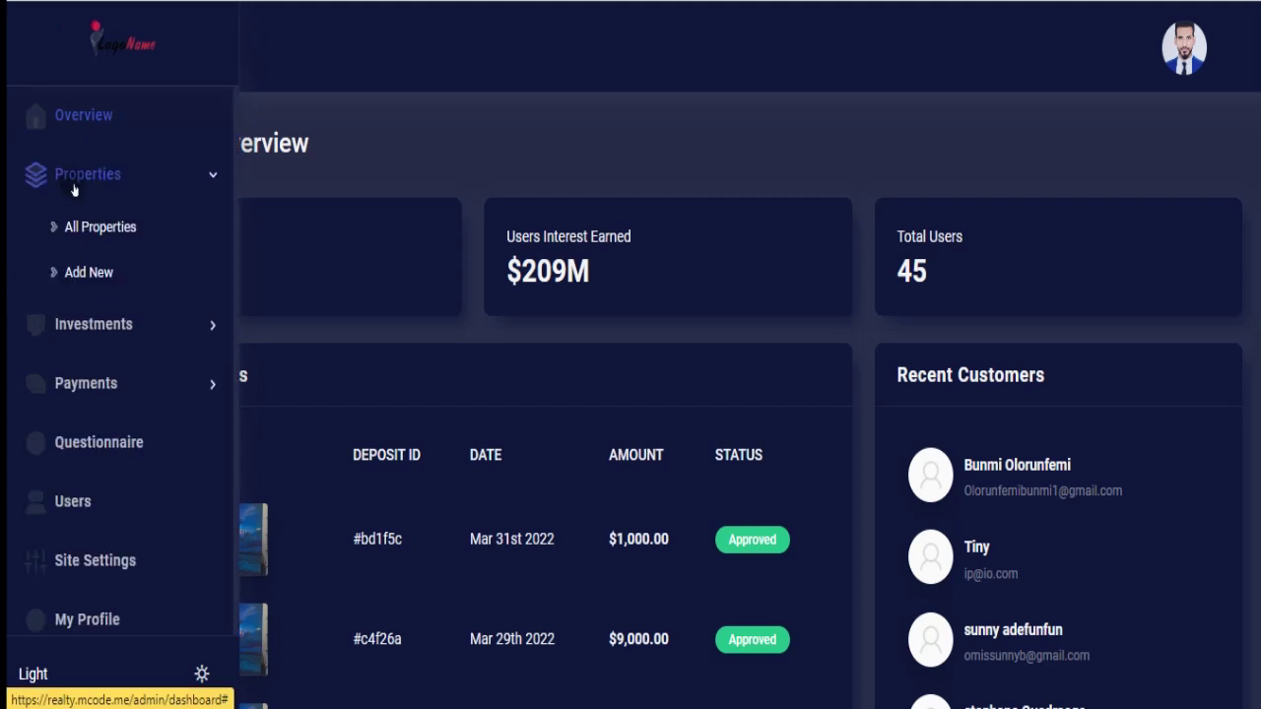
Open Properties > Add New and look through Property Type and Category options without entering values.
{"action": "left_click", "coordinate": [88, 275]}
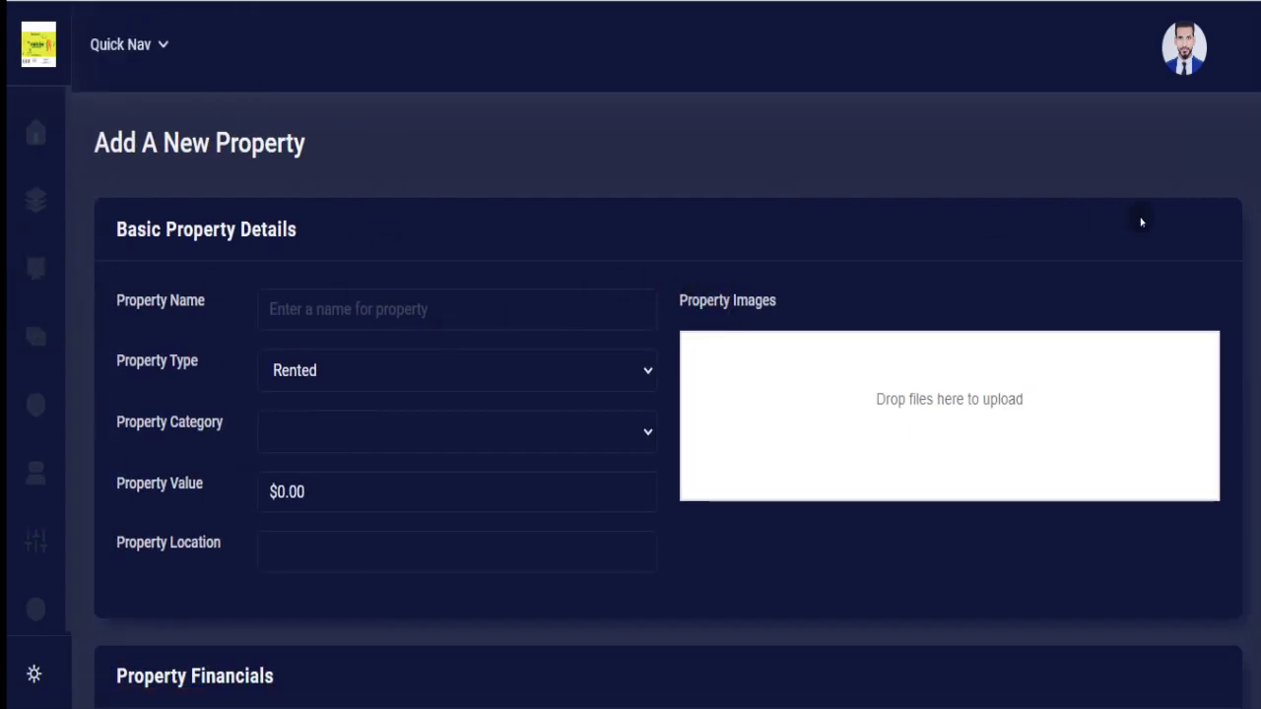
{"action": "scroll", "coordinate": [1075, 160], "scroll_direction": "down", "scroll_amount": 1}
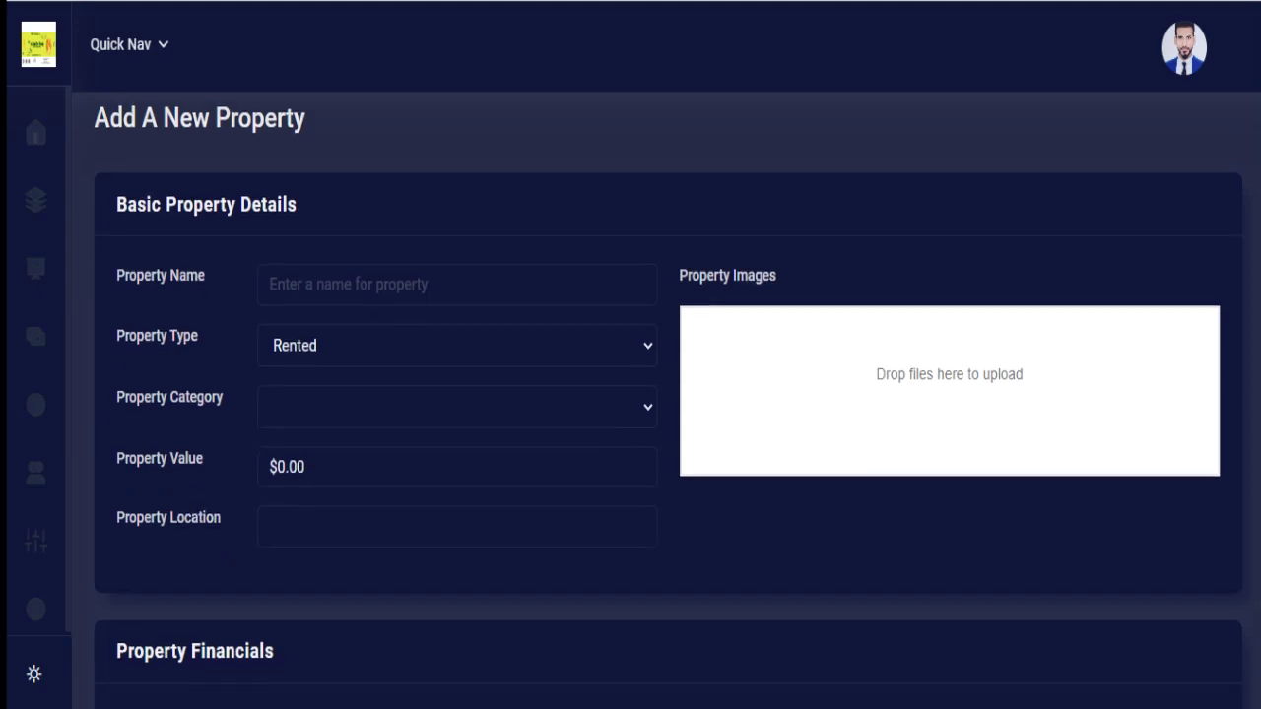
{"action": "left_click", "coordinate": [408, 241]}
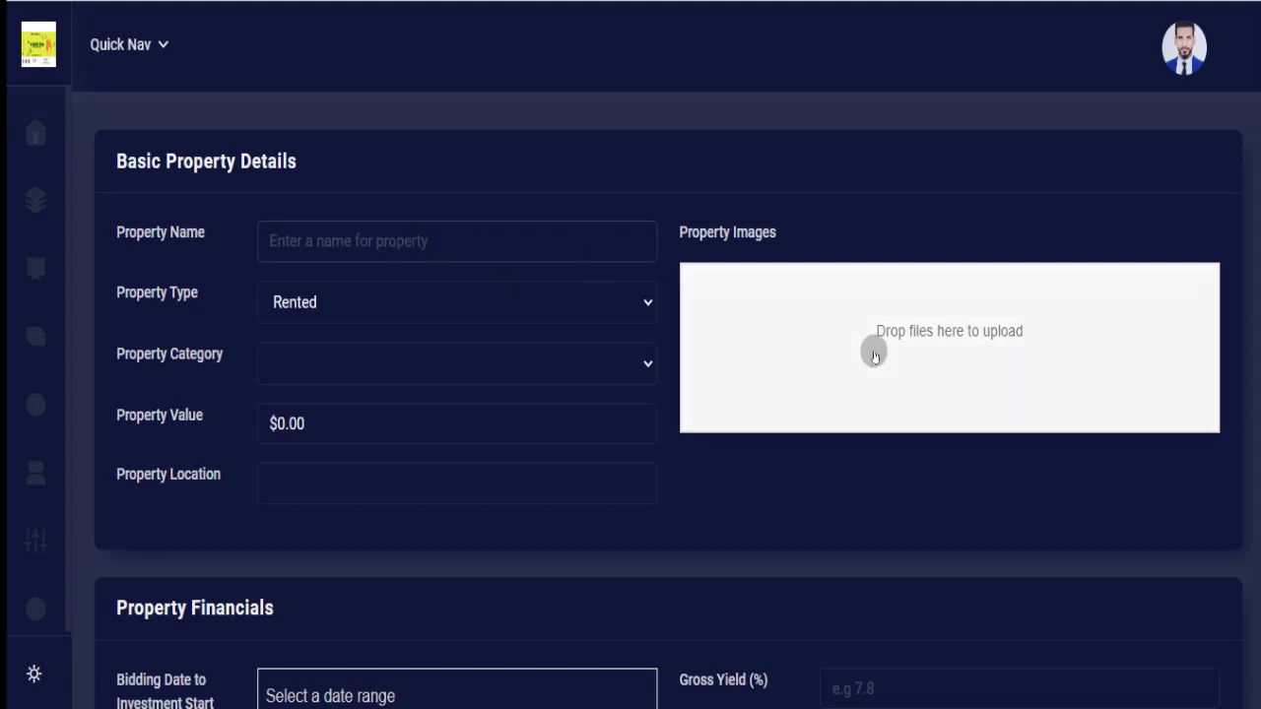
{"action": "left_click", "coordinate": [502, 314]}
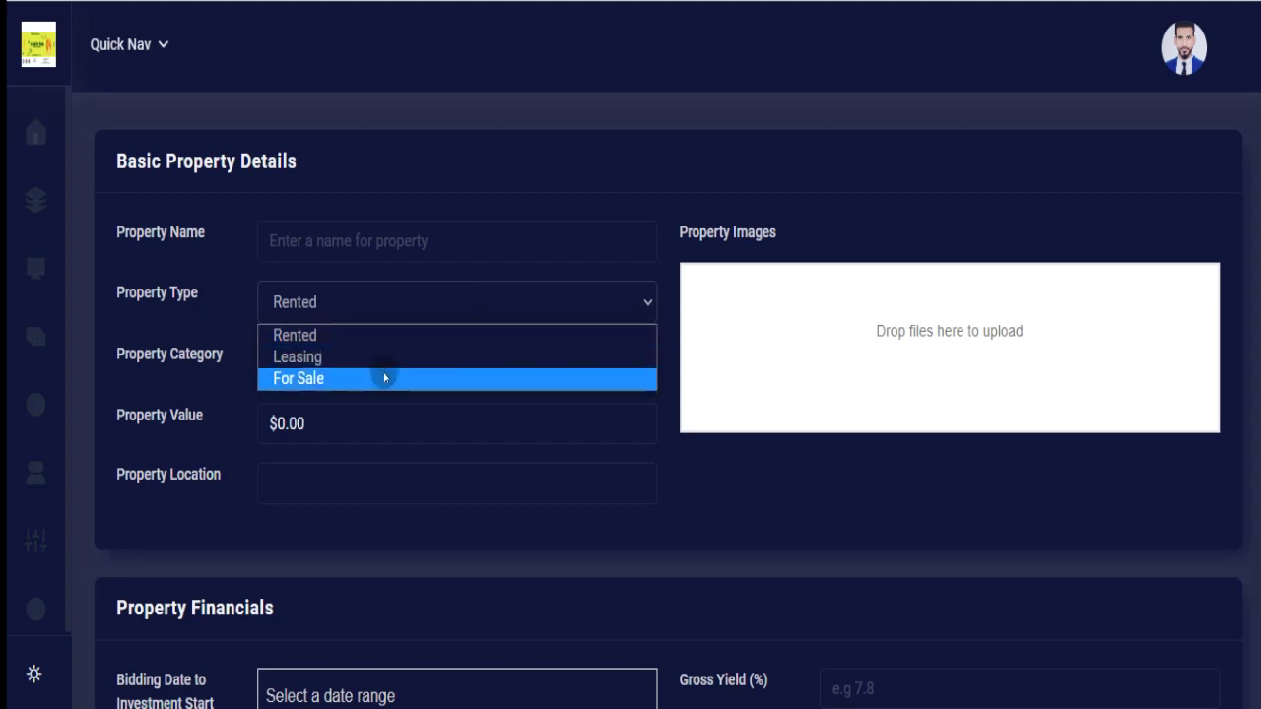
{"action": "left_click", "coordinate": [397, 436]}
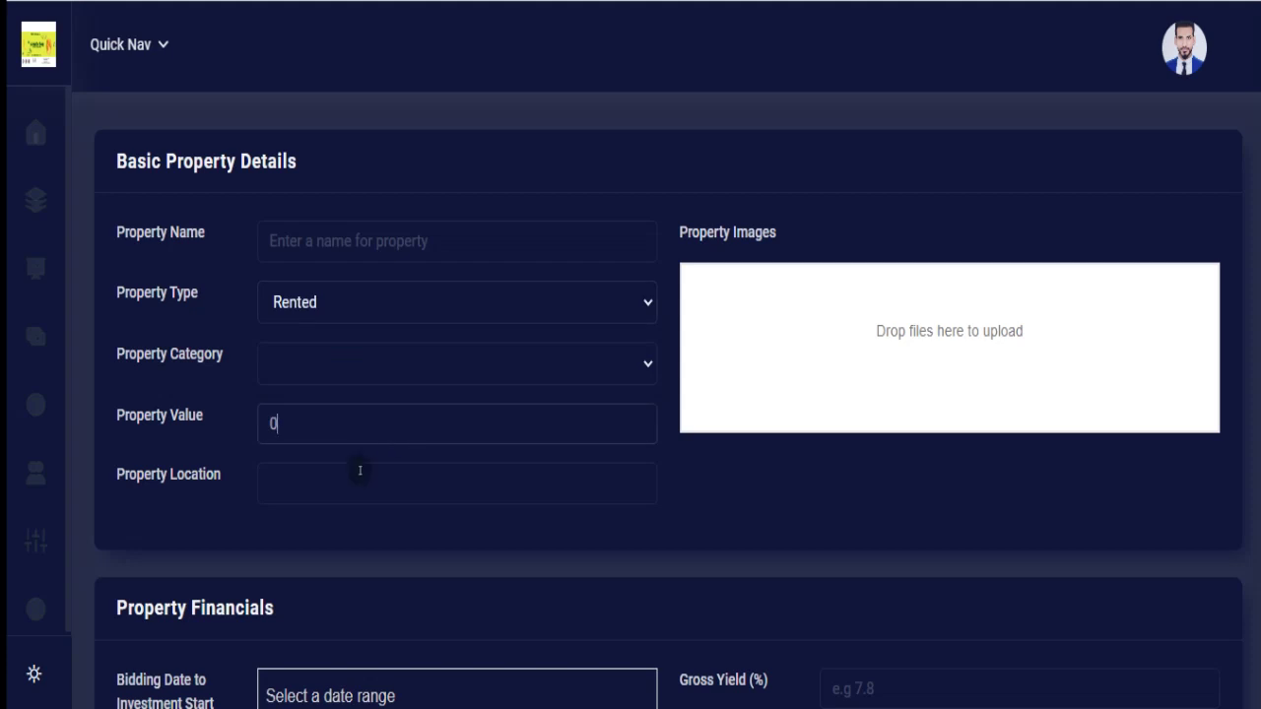
{"action": "left_click", "coordinate": [345, 483]}
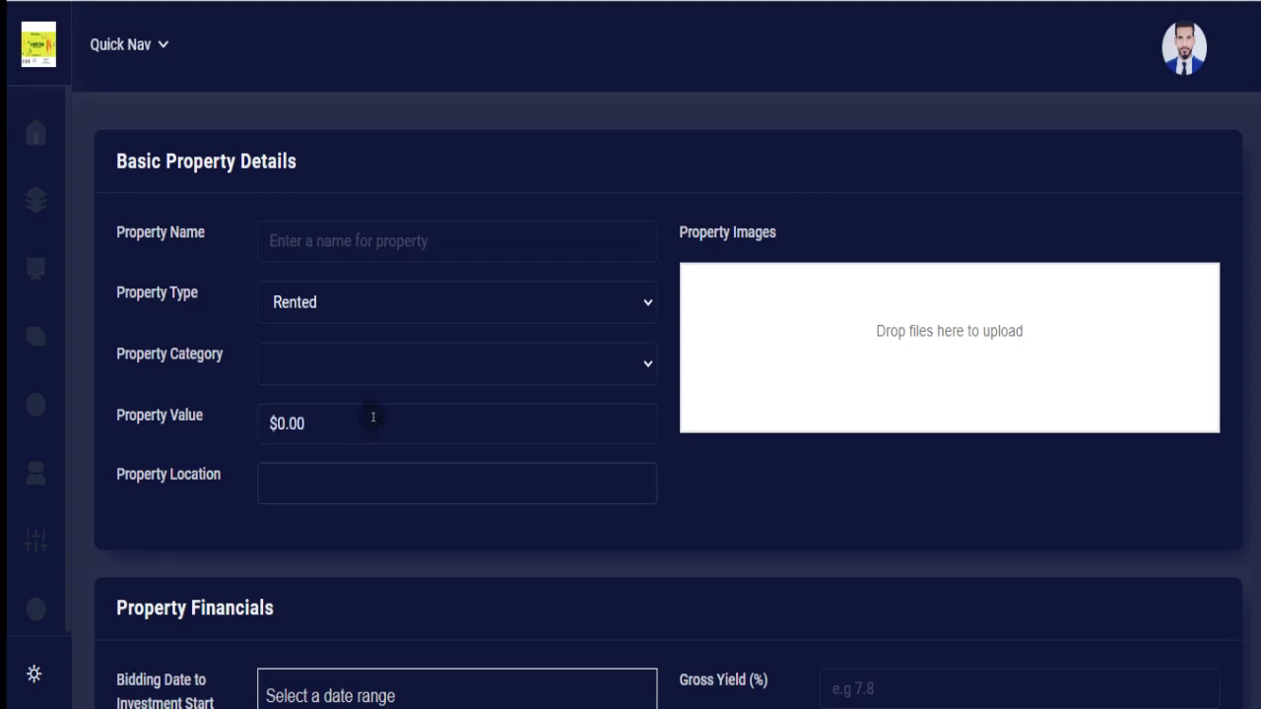
{"action": "left_click", "coordinate": [384, 368]}
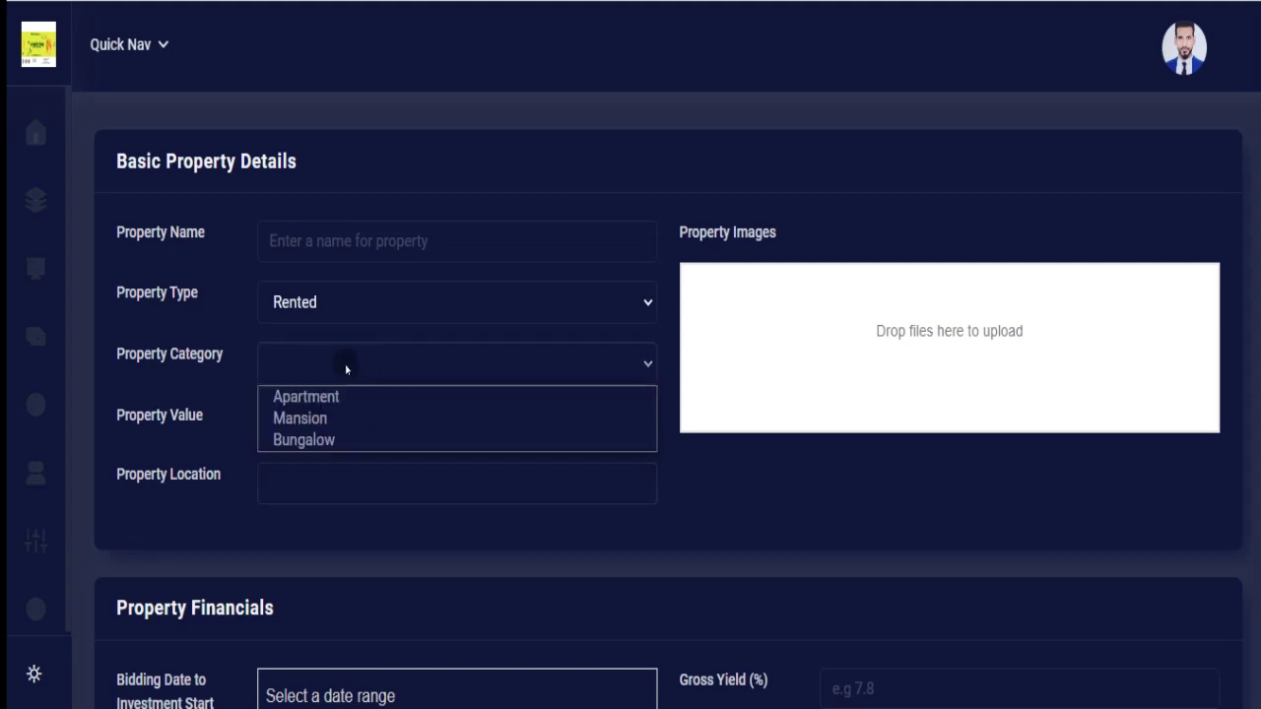
{"action": "left_click", "coordinate": [346, 369]}
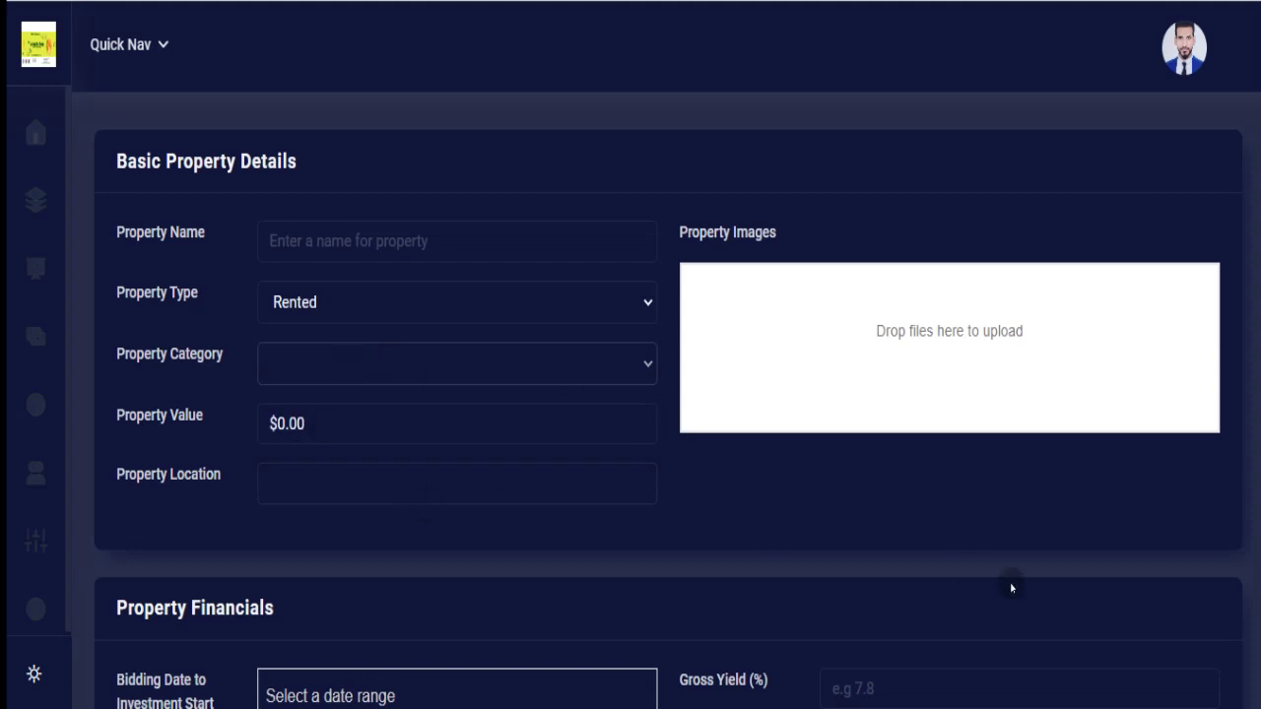
{"action": "scroll", "coordinate": [672, 399], "scroll_direction": "down", "scroll_amount": 3}
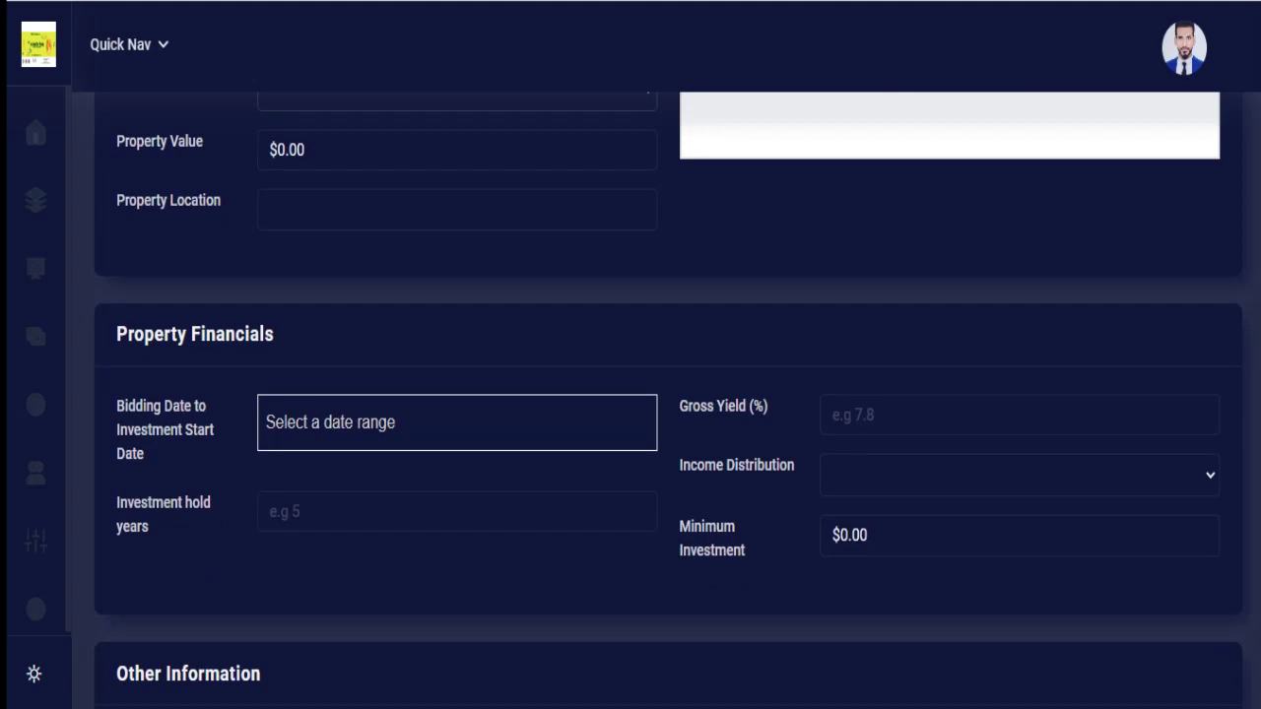
{"action": "scroll", "coordinate": [672, 402], "scroll_direction": "down", "scroll_amount": 1}
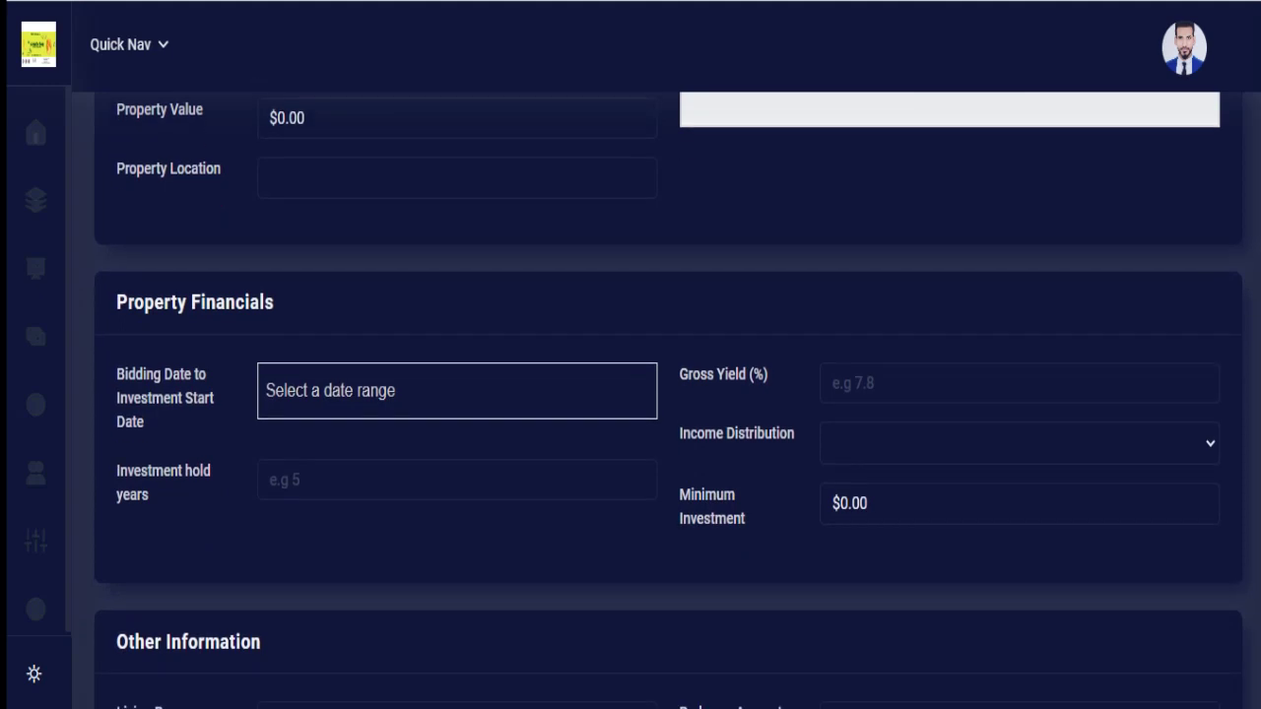
{"action": "left_click", "coordinate": [374, 473]}
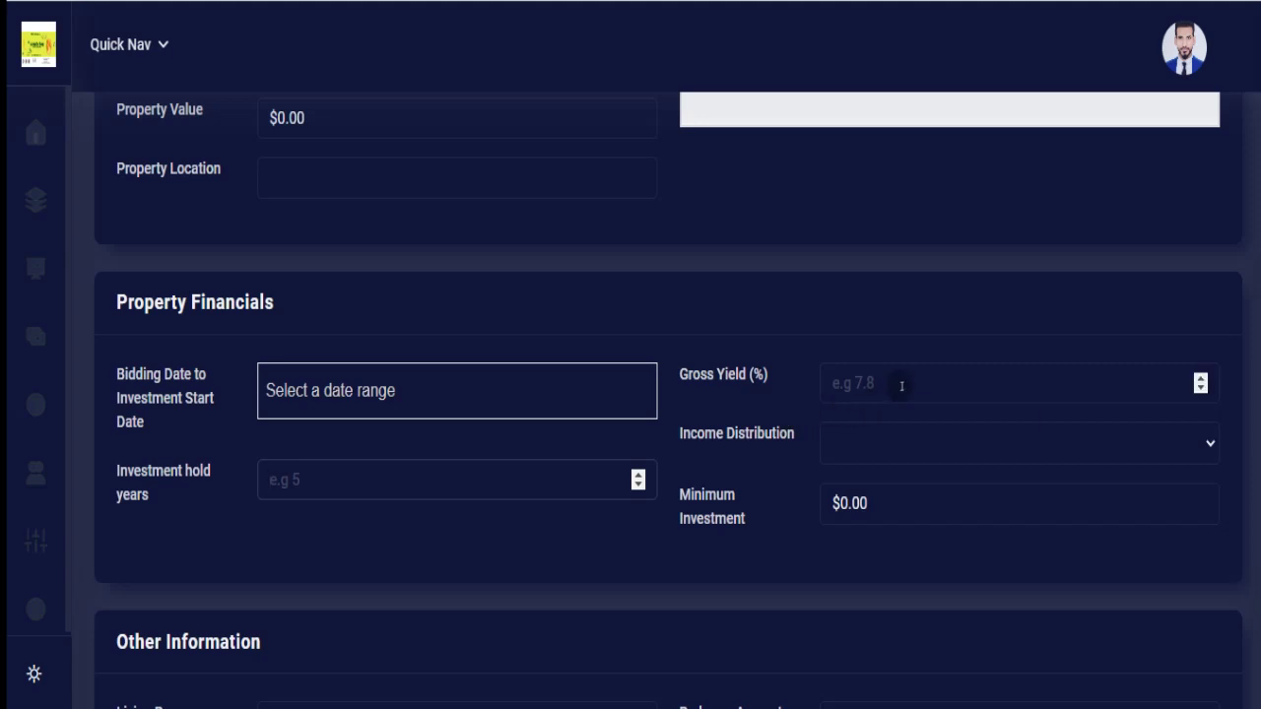
{"action": "left_click", "coordinate": [857, 435]}
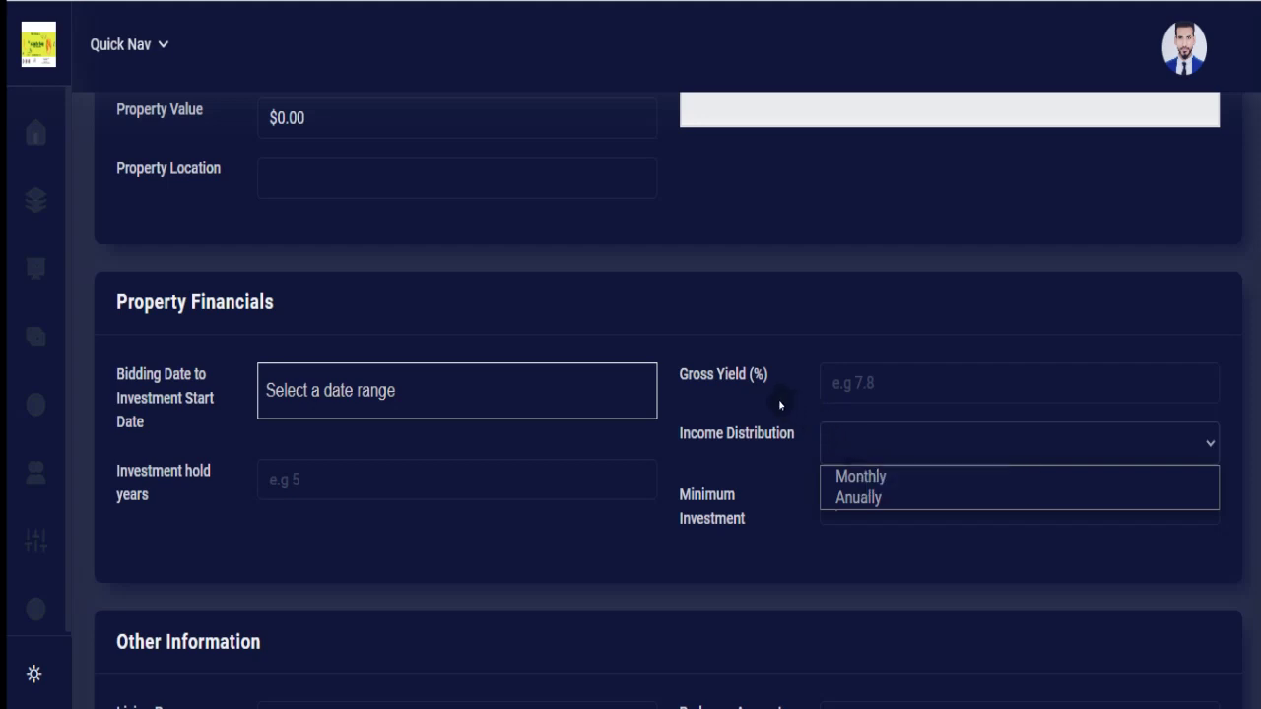
{"action": "left_click", "coordinate": [776, 466]}
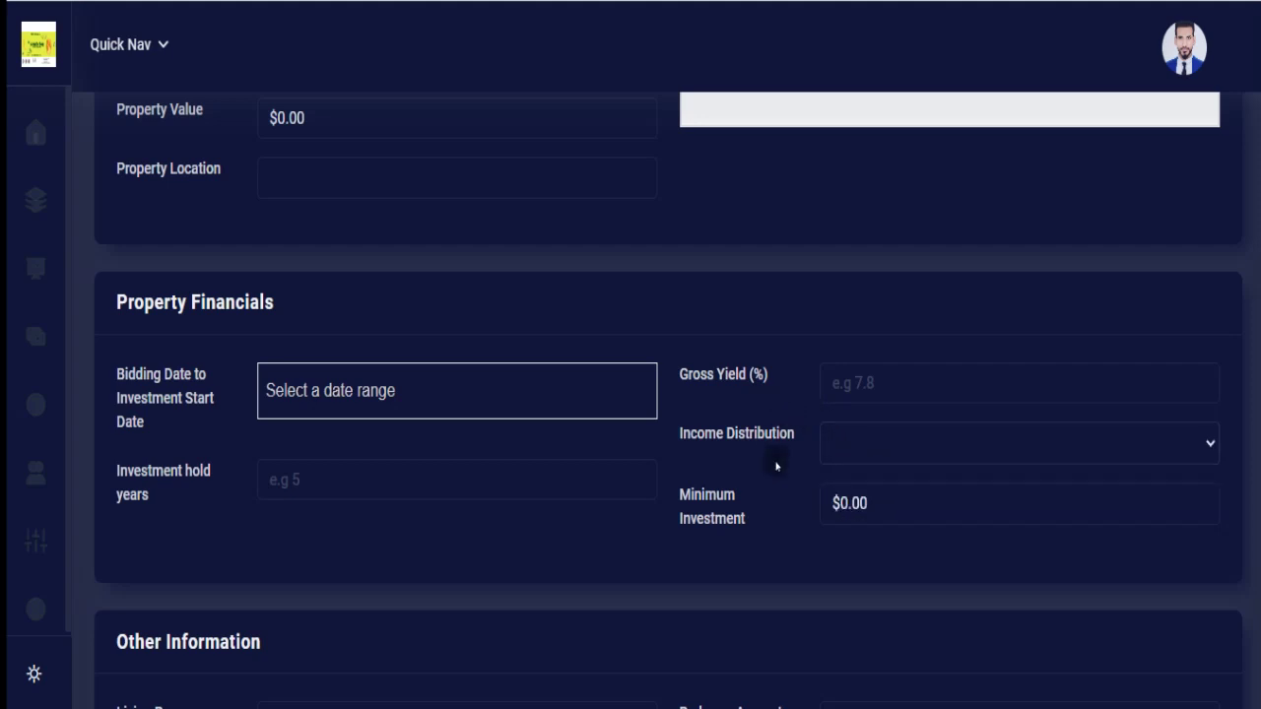
{"action": "left_click", "coordinate": [853, 495]}
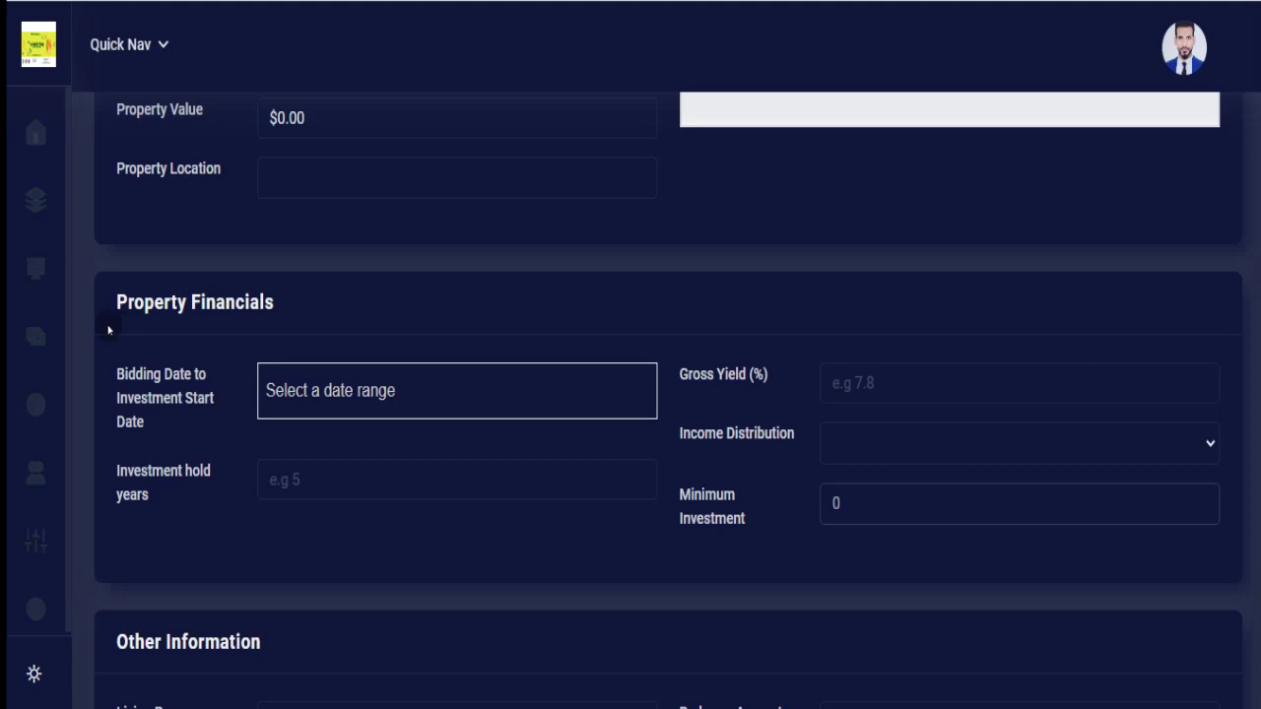
{"action": "mouse_move", "coordinate": [61, 307]}
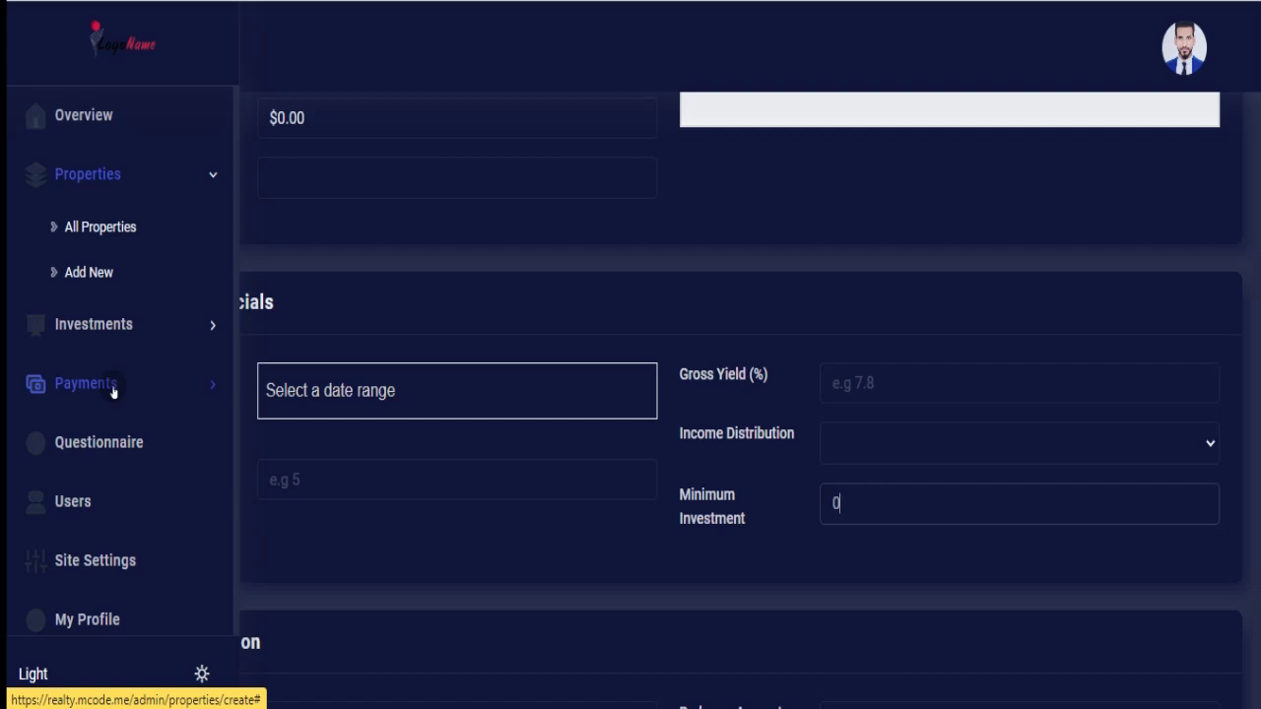
{"action": "left_click", "coordinate": [108, 337]}
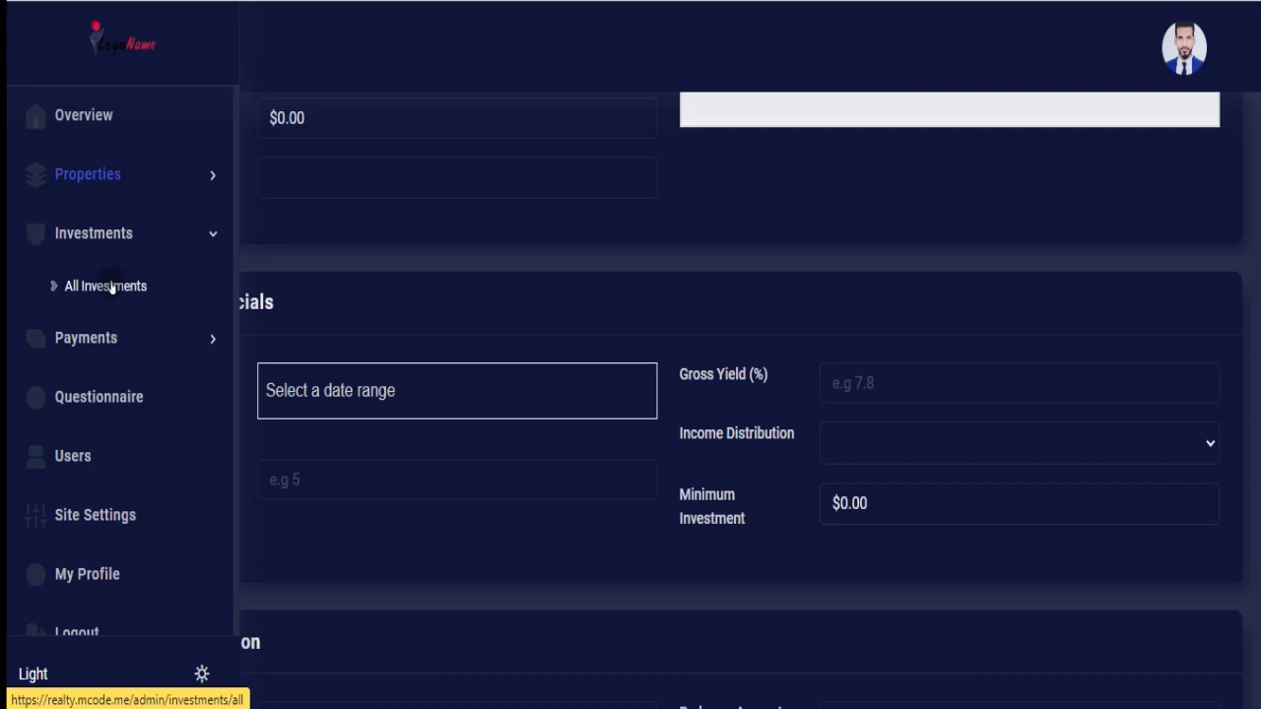
{"action": "left_click", "coordinate": [110, 286]}
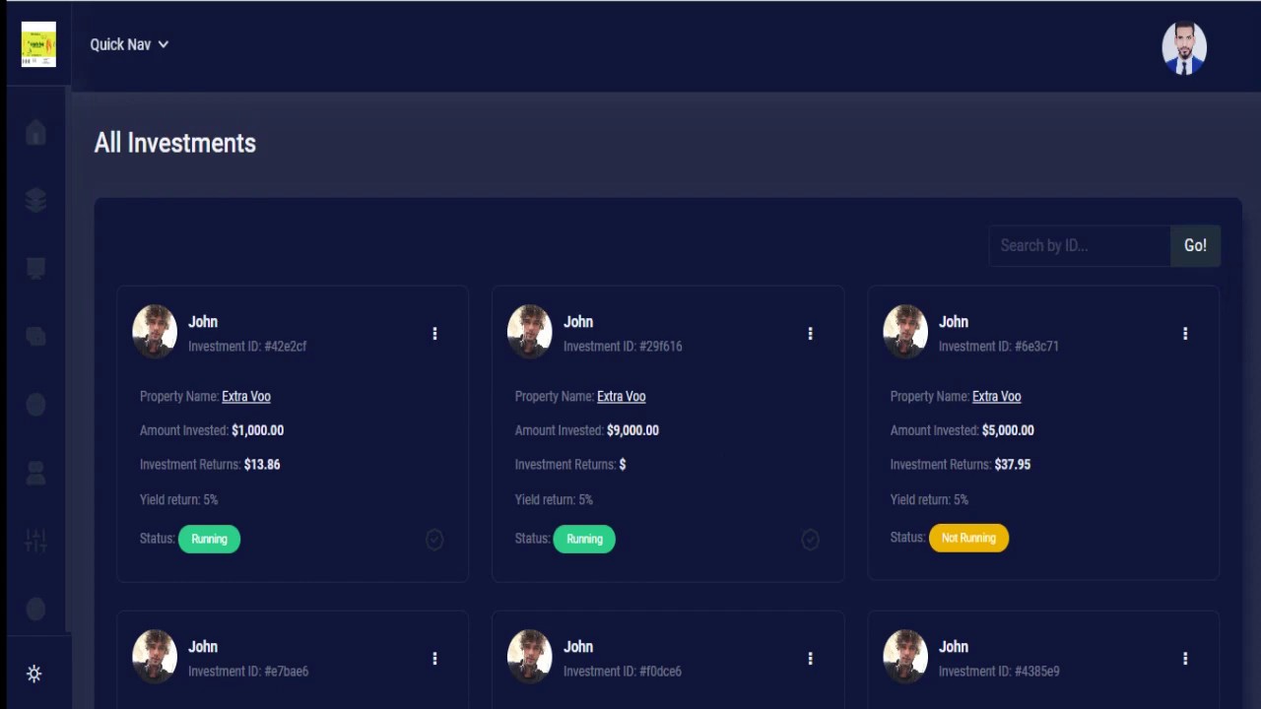
{"action": "scroll", "coordinate": [670, 395], "scroll_direction": "down", "scroll_amount": 7}
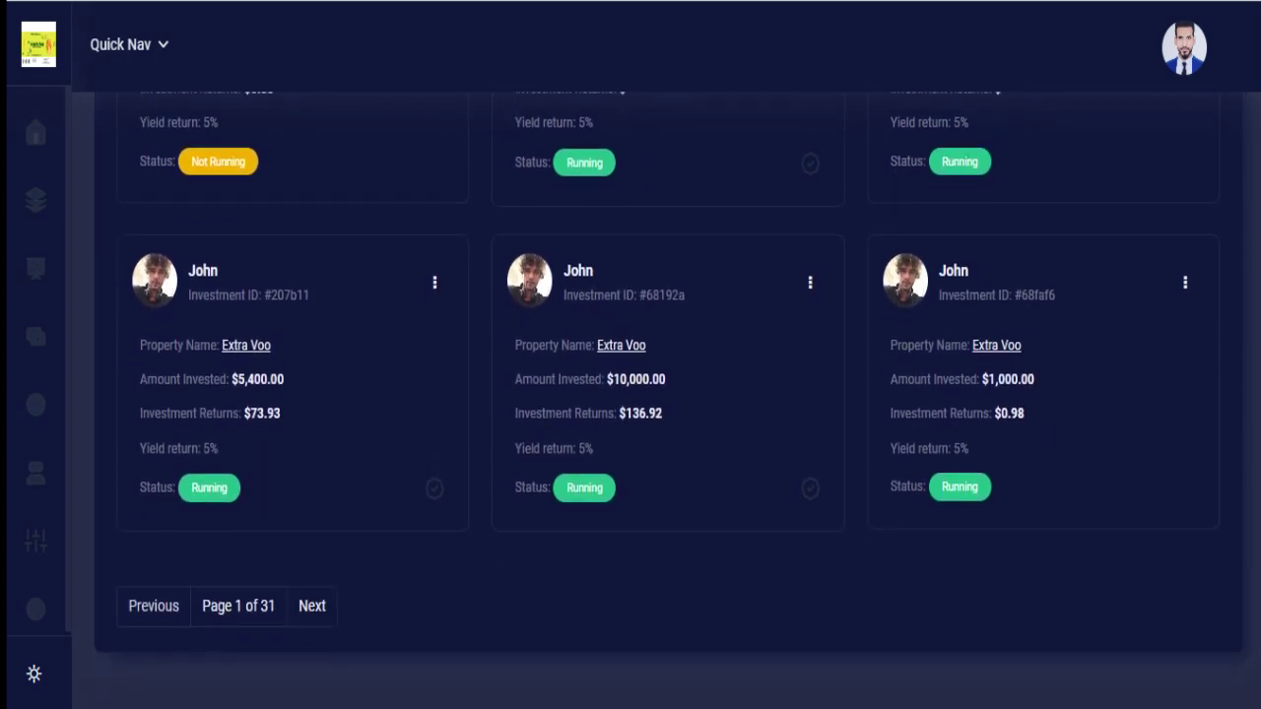
{"action": "scroll", "coordinate": [1258, 258], "scroll_direction": "up", "scroll_amount": 6}
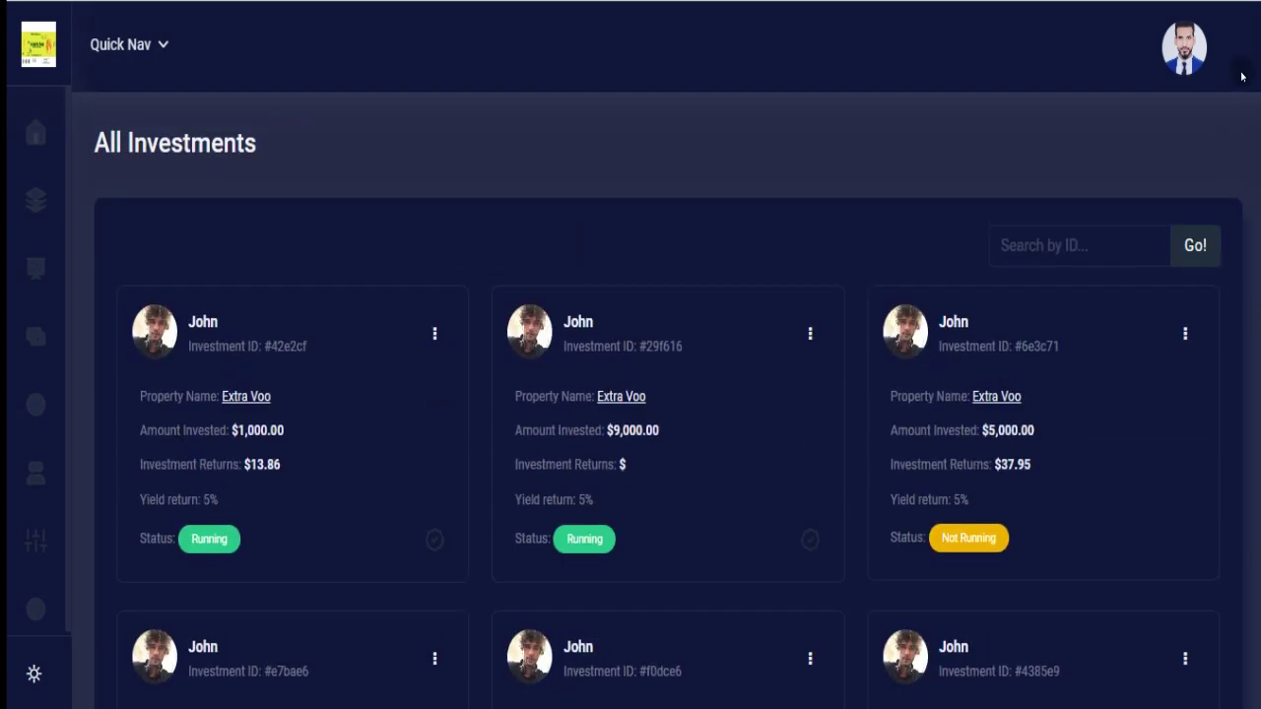
{"action": "mouse_move", "coordinate": [39, 197]}
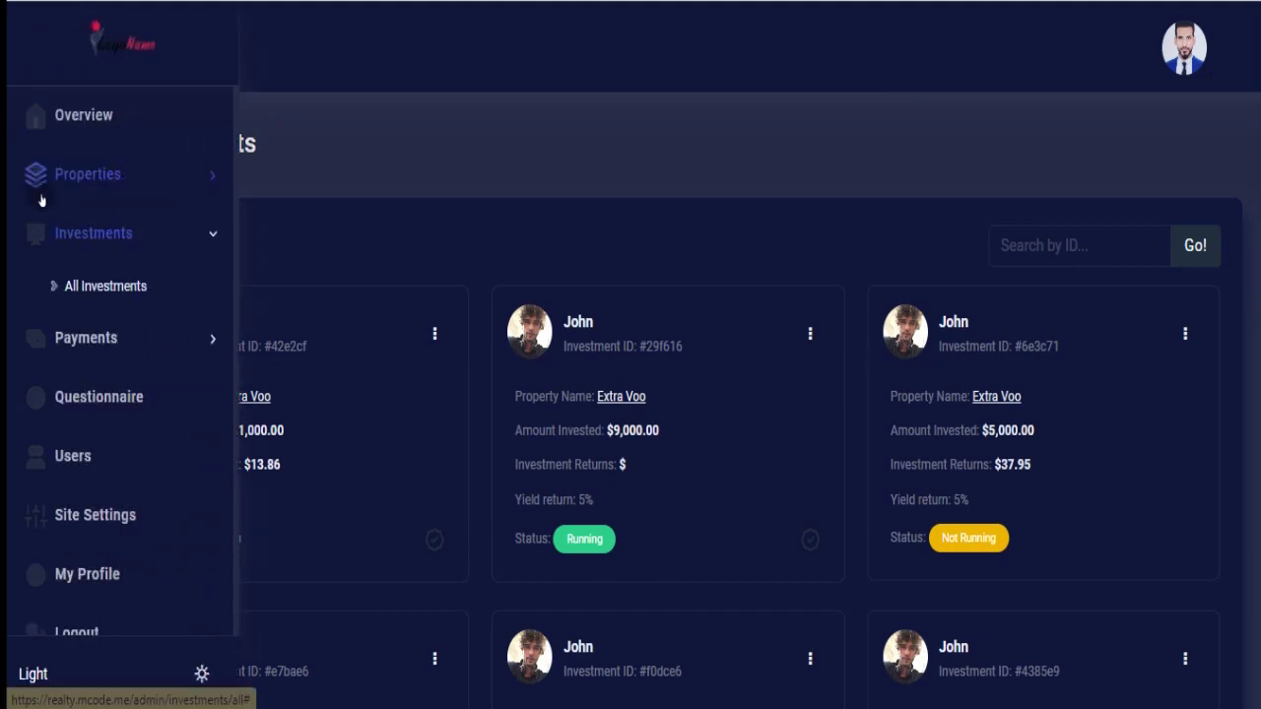
Review the All Deposits table, then view withdrawals: $200 pending, $100 Approved, $900 Declined.
{"action": "left_click", "coordinate": [144, 350]}
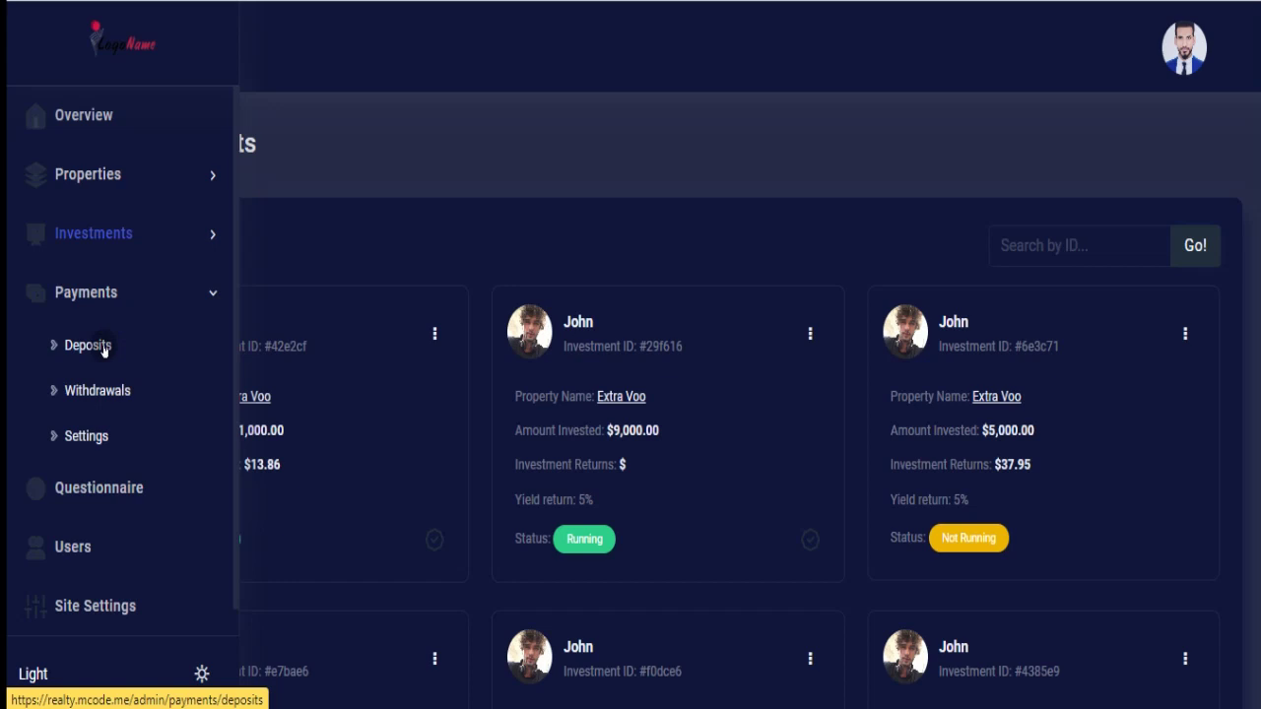
{"action": "left_click", "coordinate": [104, 350]}
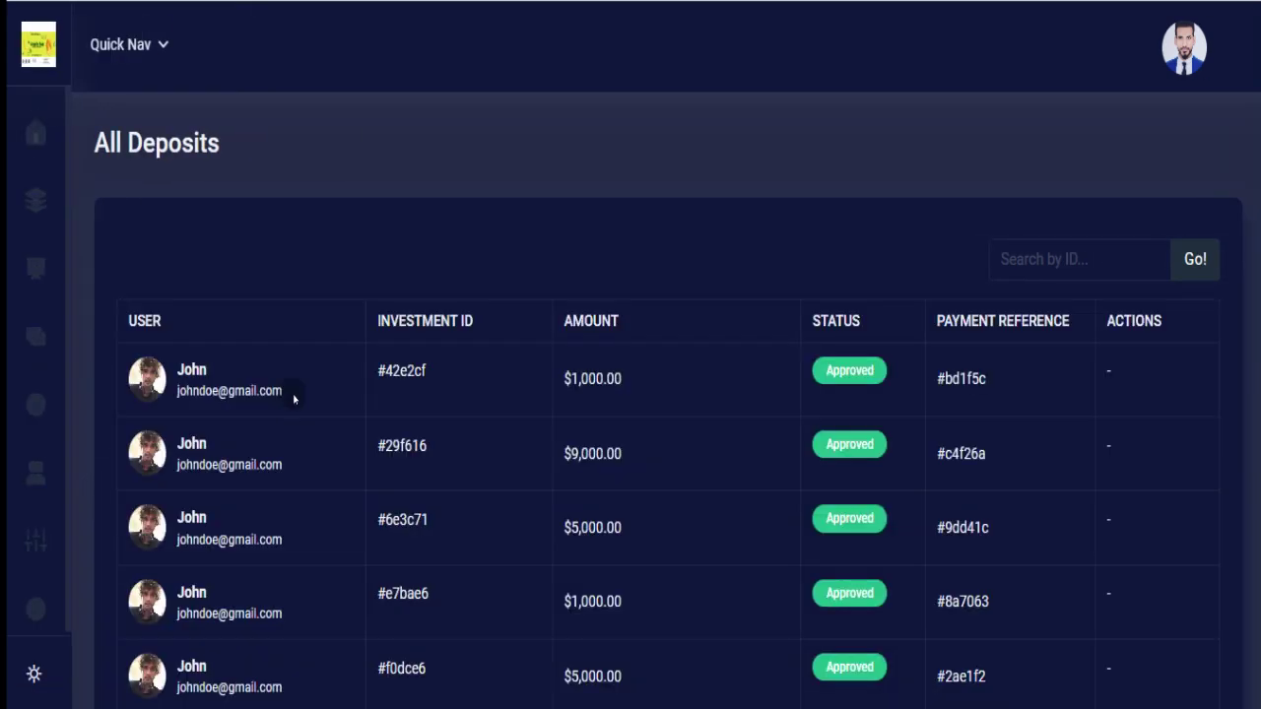
{"action": "mouse_move", "coordinate": [8, 266]}
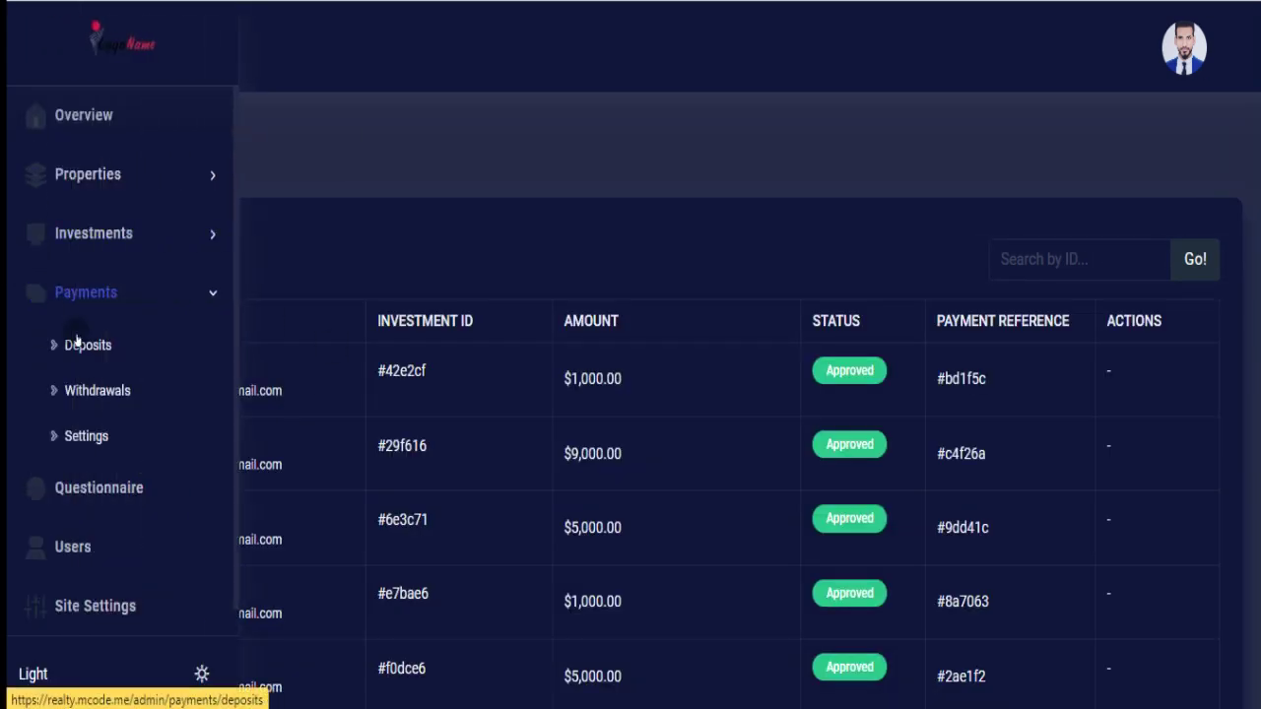
{"action": "left_click", "coordinate": [92, 392]}
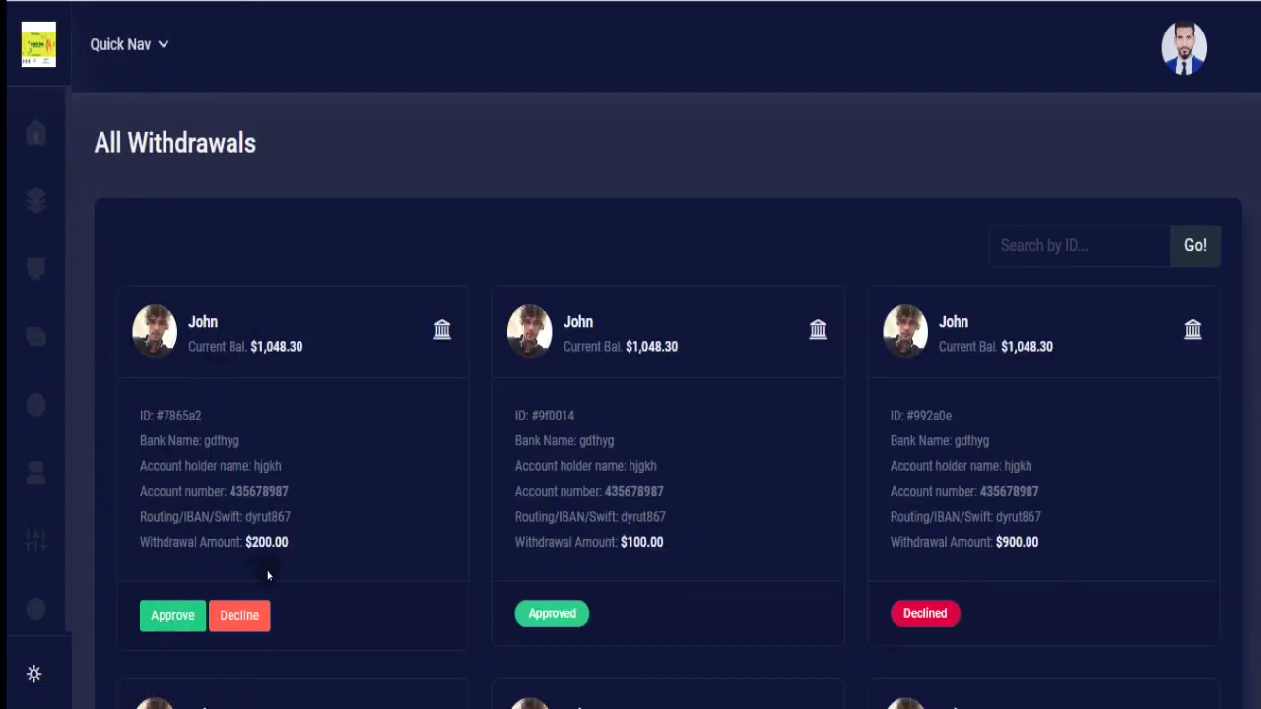
{"action": "mouse_move", "coordinate": [40, 457]}
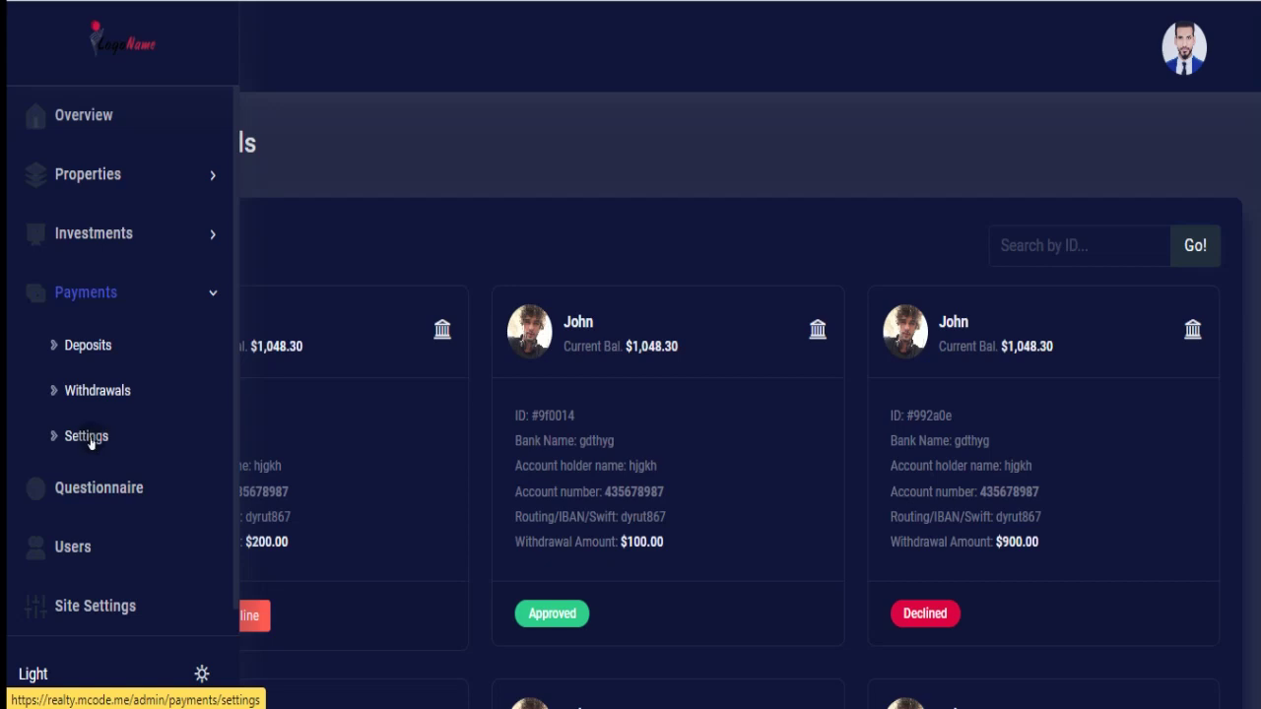
Review payment settings: deposit and withdrawal status on, Tether USDT wallet details, Update Settings button.
{"action": "left_click", "coordinate": [87, 436]}
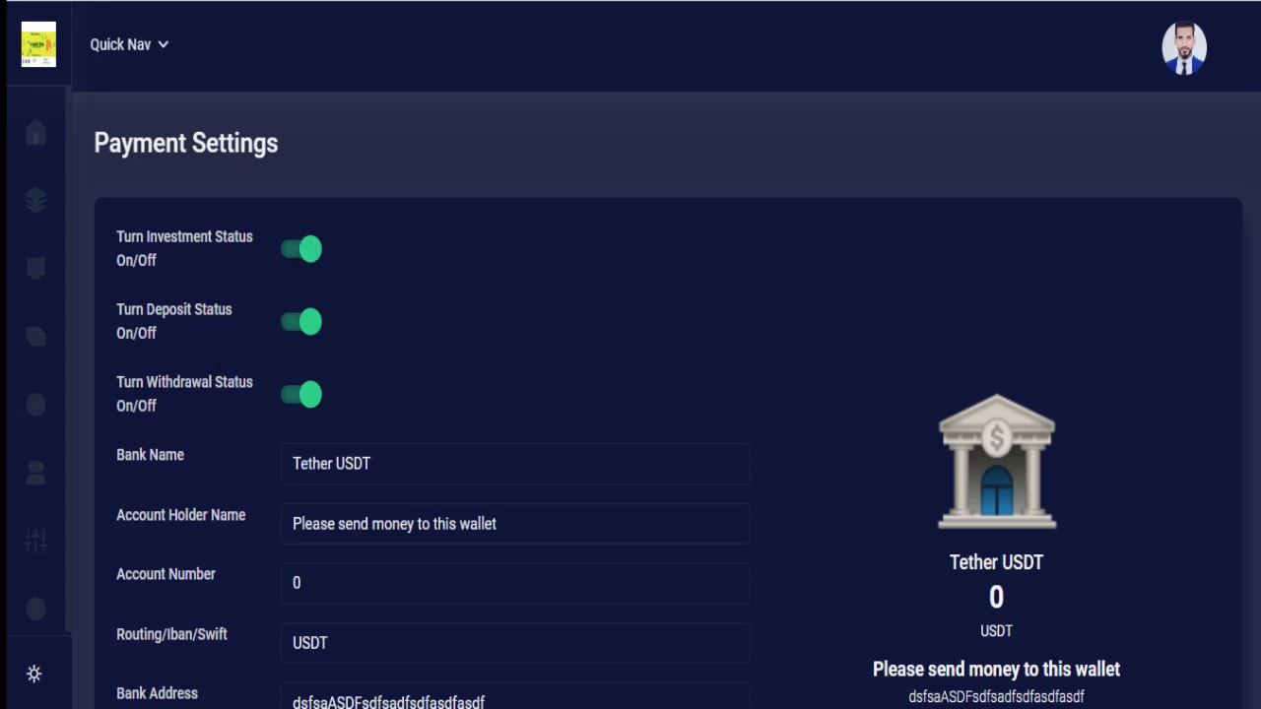
{"action": "scroll", "coordinate": [630, 394], "scroll_direction": "down", "scroll_amount": 2}
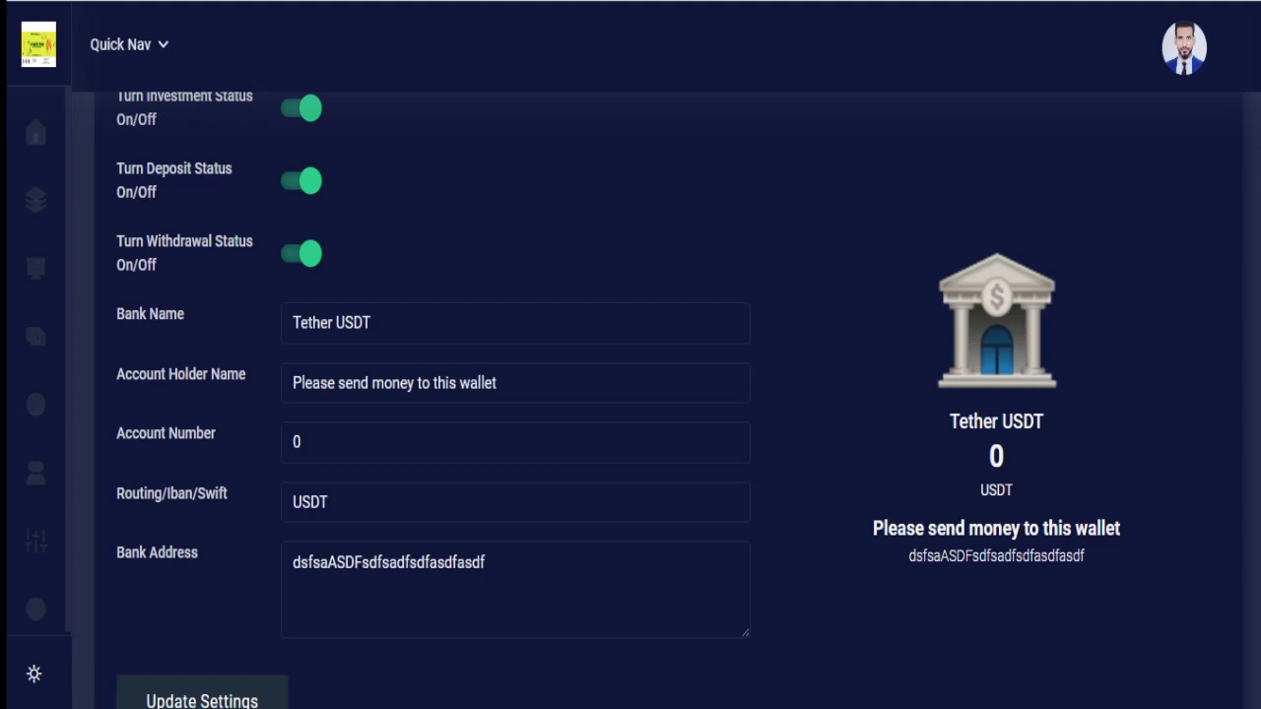
{"action": "scroll", "coordinate": [630, 394], "scroll_direction": "down", "scroll_amount": 1}
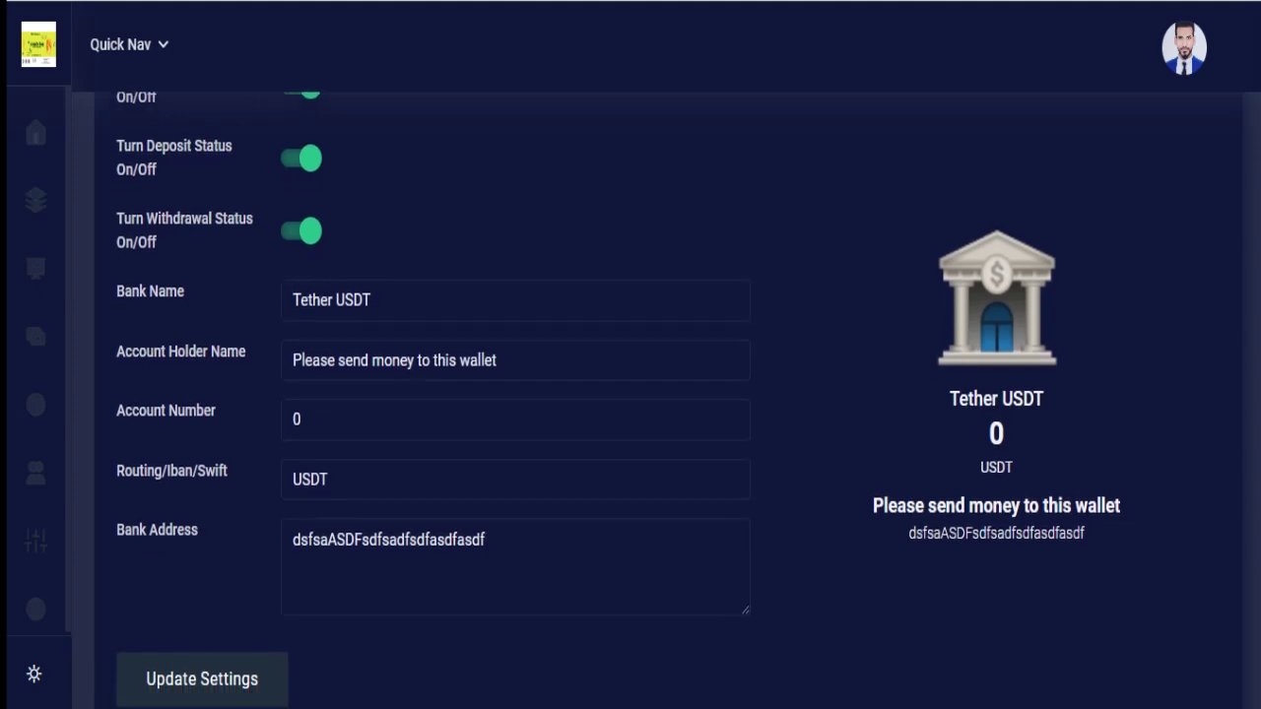
{"action": "scroll", "coordinate": [631, 394], "scroll_direction": "up", "scroll_amount": 1}
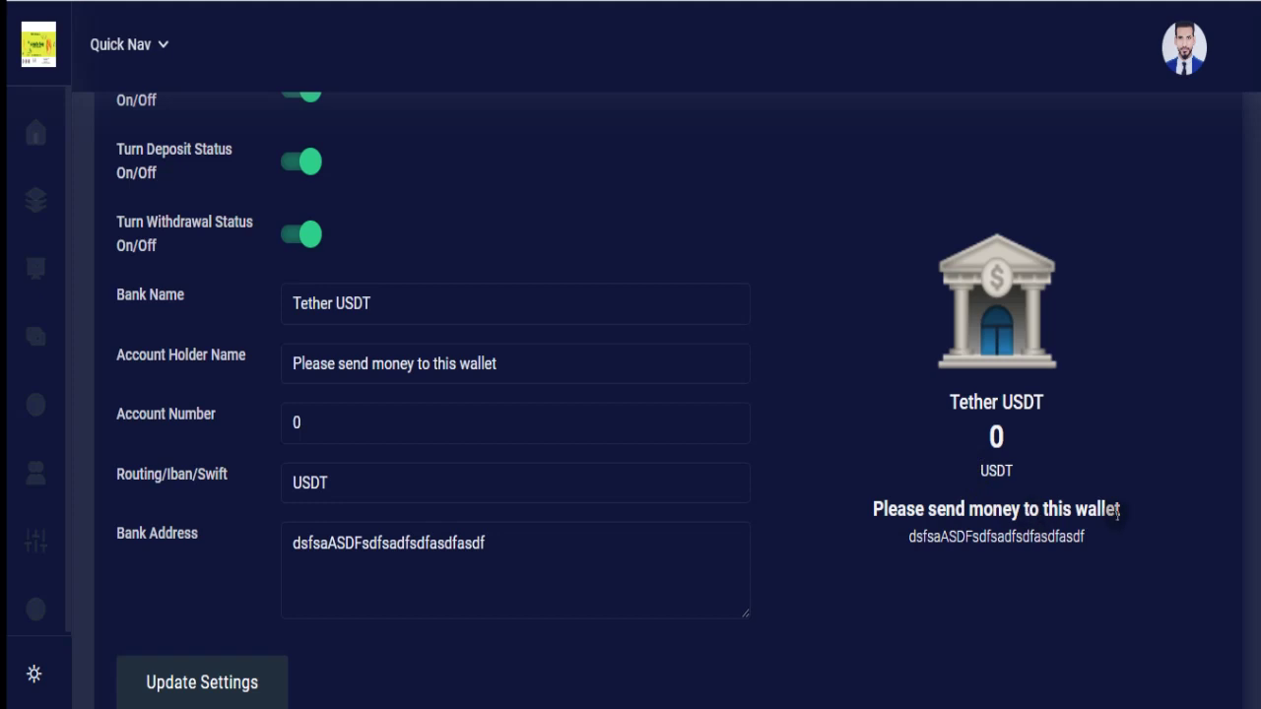
{"action": "mouse_move", "coordinate": [6, 350]}
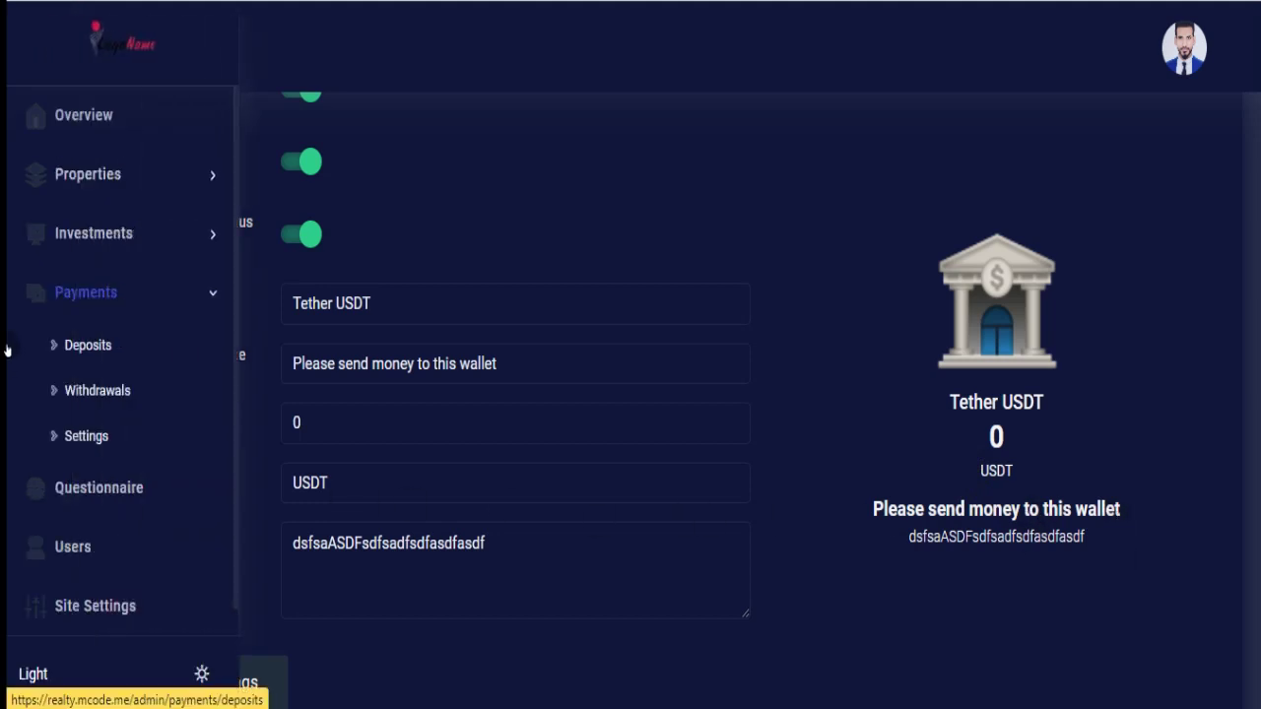
Look over the Investment Questionnaire, then view All Users cards with contact details and $0 balances.
{"action": "left_click", "coordinate": [95, 502]}
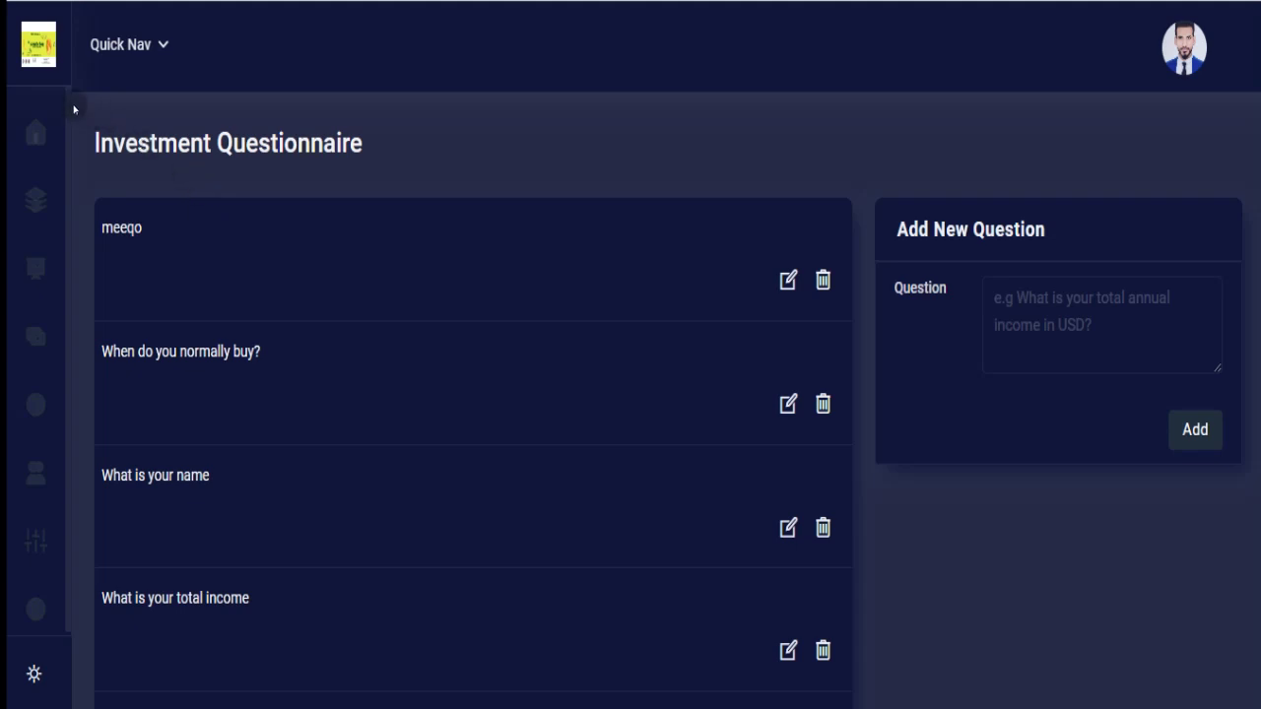
{"action": "mouse_move", "coordinate": [48, 104]}
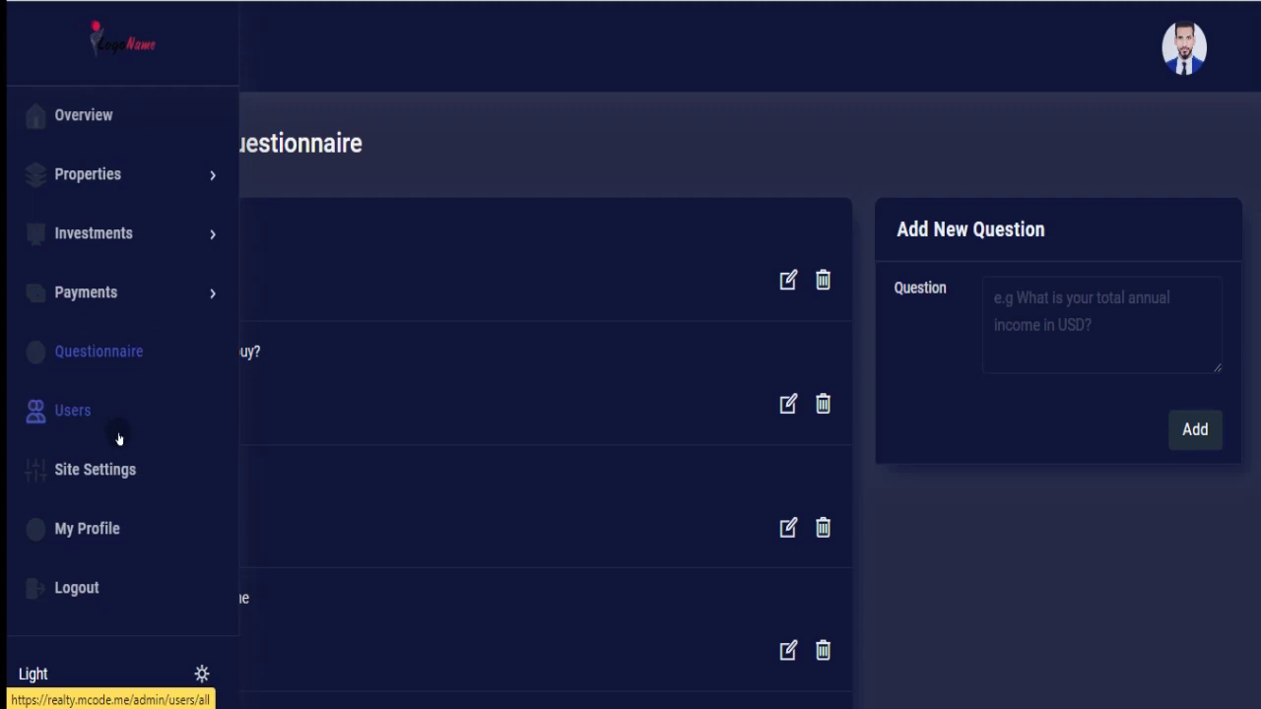
{"action": "left_click", "coordinate": [79, 413]}
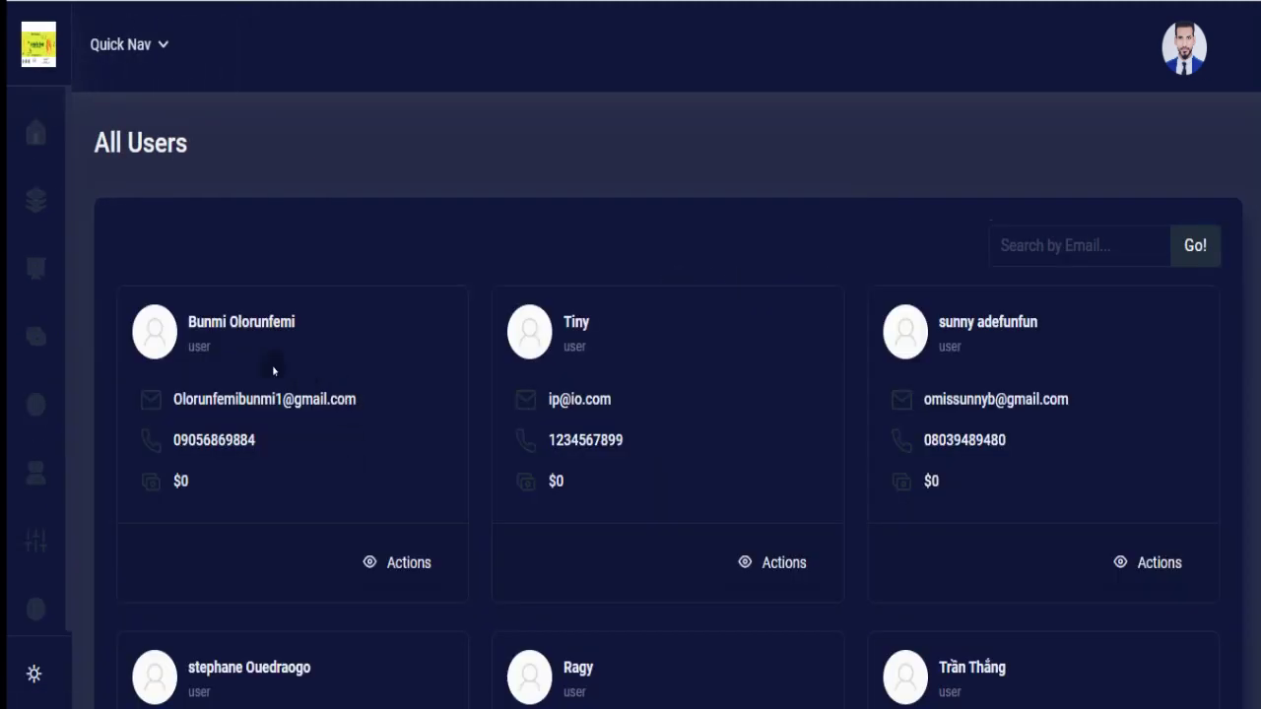
{"action": "mouse_move", "coordinate": [17, 191]}
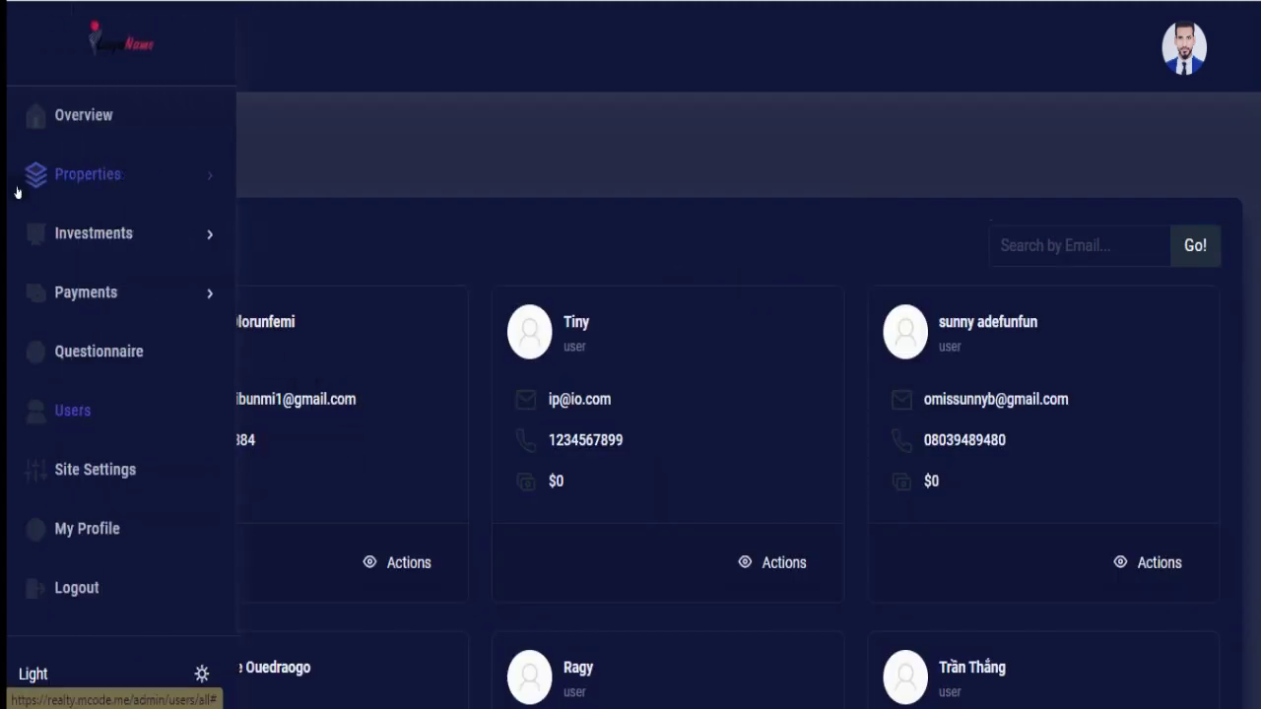
Review Site Settings: logo uploads, title Amn Invest, description, and Afghan Afghani currency code.
{"action": "left_click", "coordinate": [77, 478]}
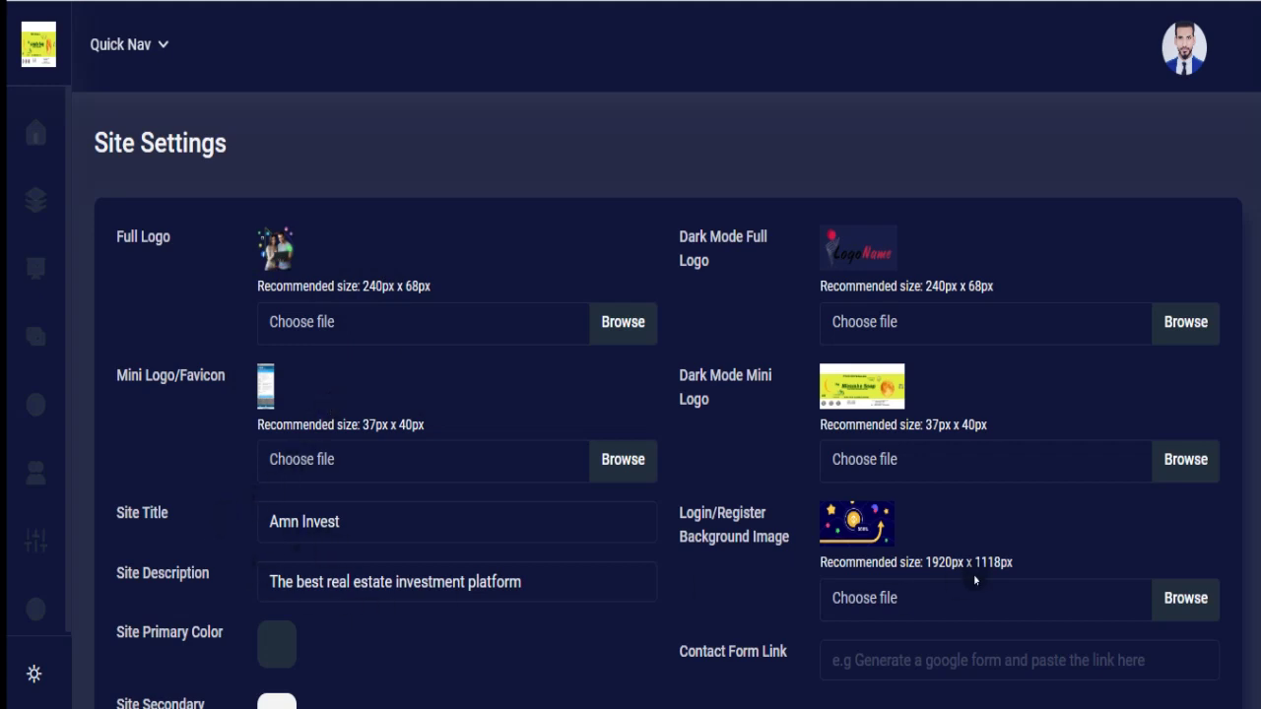
{"action": "scroll", "coordinate": [669, 416], "scroll_direction": "down", "scroll_amount": 1}
{"action": "scroll", "coordinate": [669, 413], "scroll_direction": "down", "scroll_amount": 3}
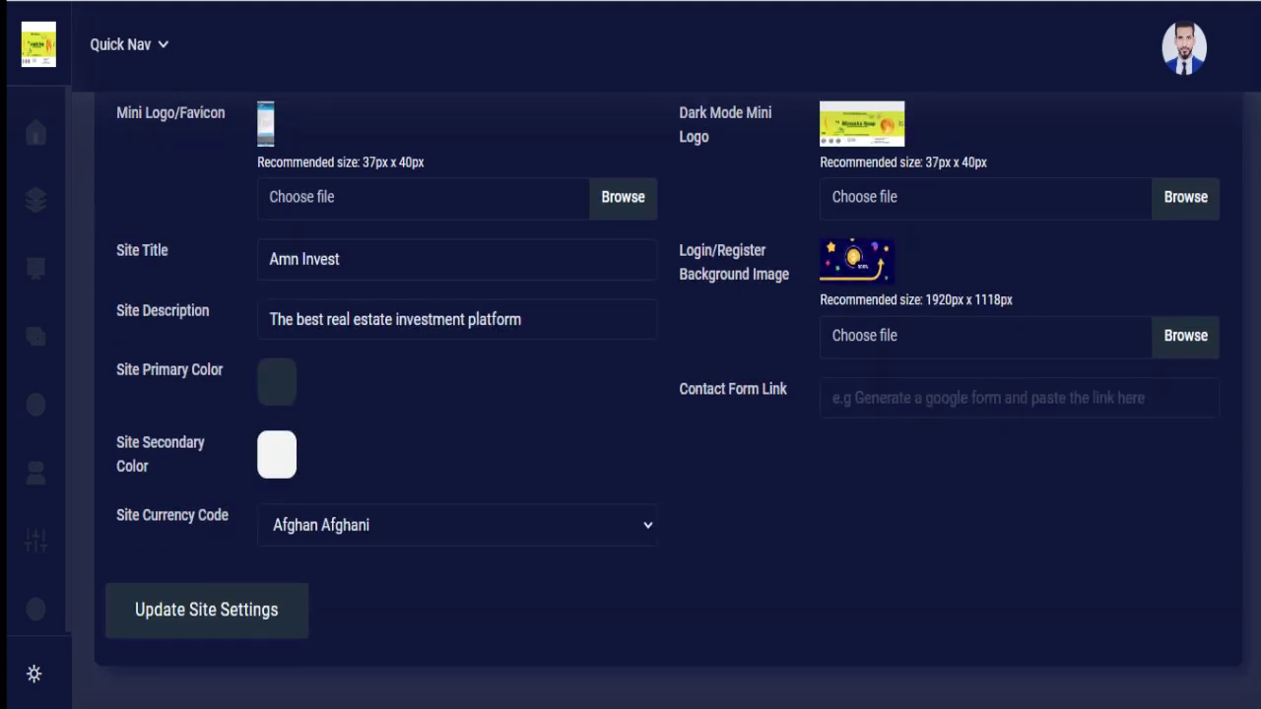
{"action": "scroll", "coordinate": [1244, 350], "scroll_direction": "up", "scroll_amount": 2}
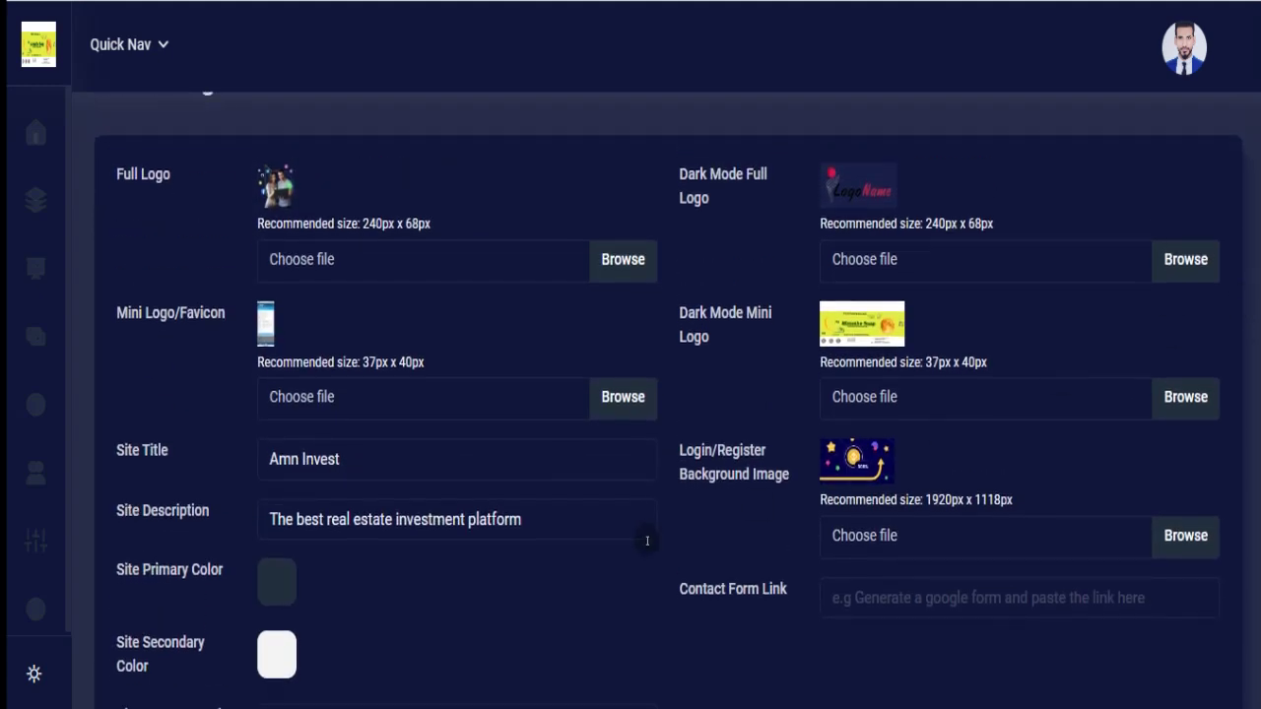
{"action": "mouse_move", "coordinate": [11, 563]}
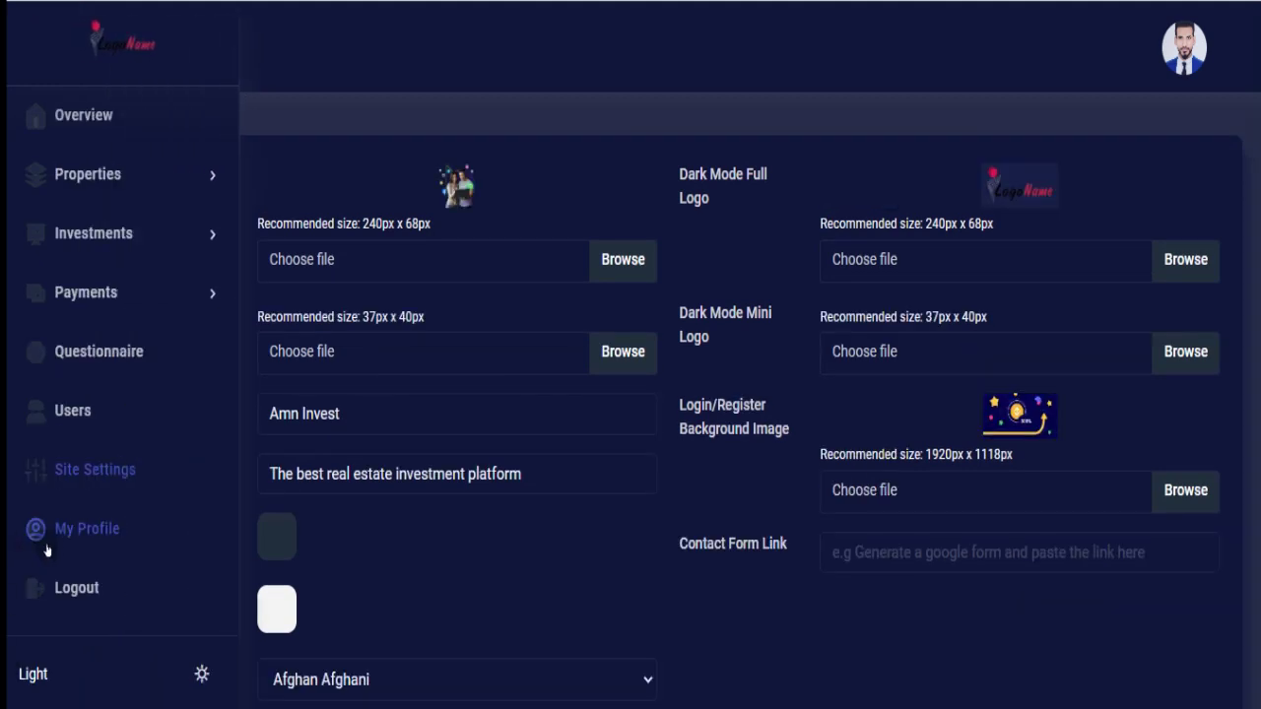
View the admin profile and switch the site to the light theme.
{"action": "left_click", "coordinate": [75, 532]}
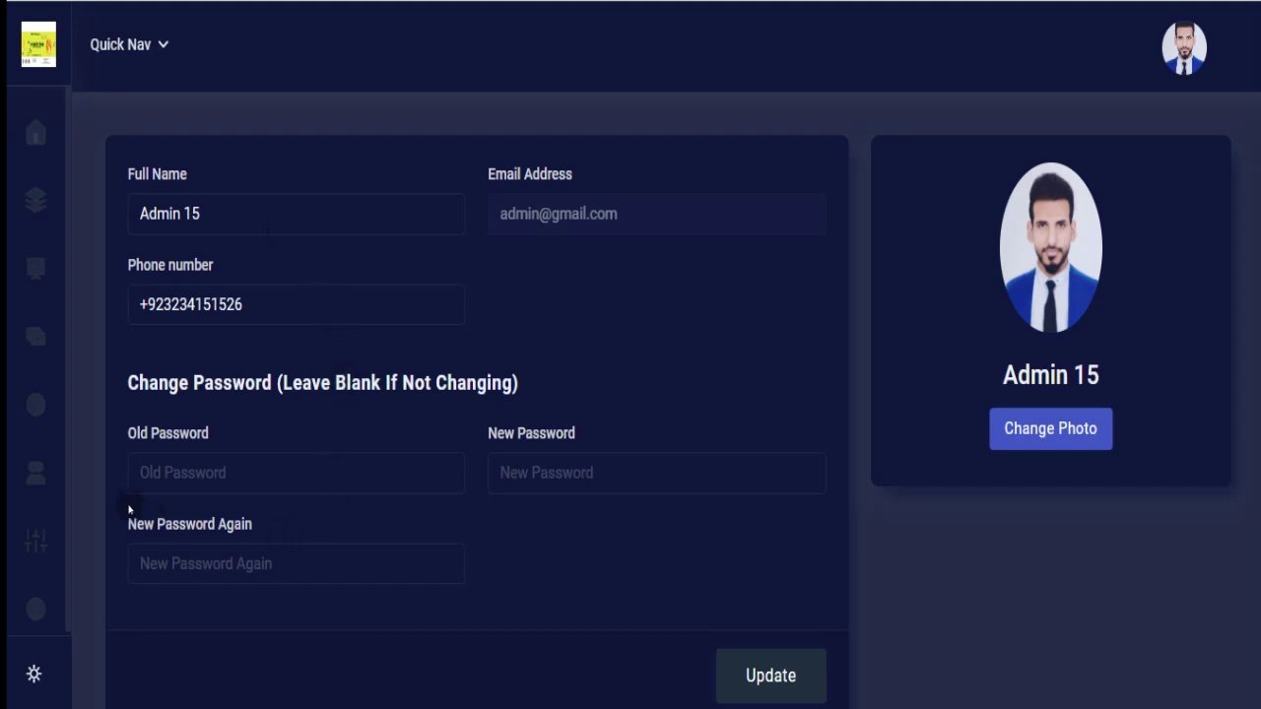
{"action": "mouse_move", "coordinate": [29, 501]}
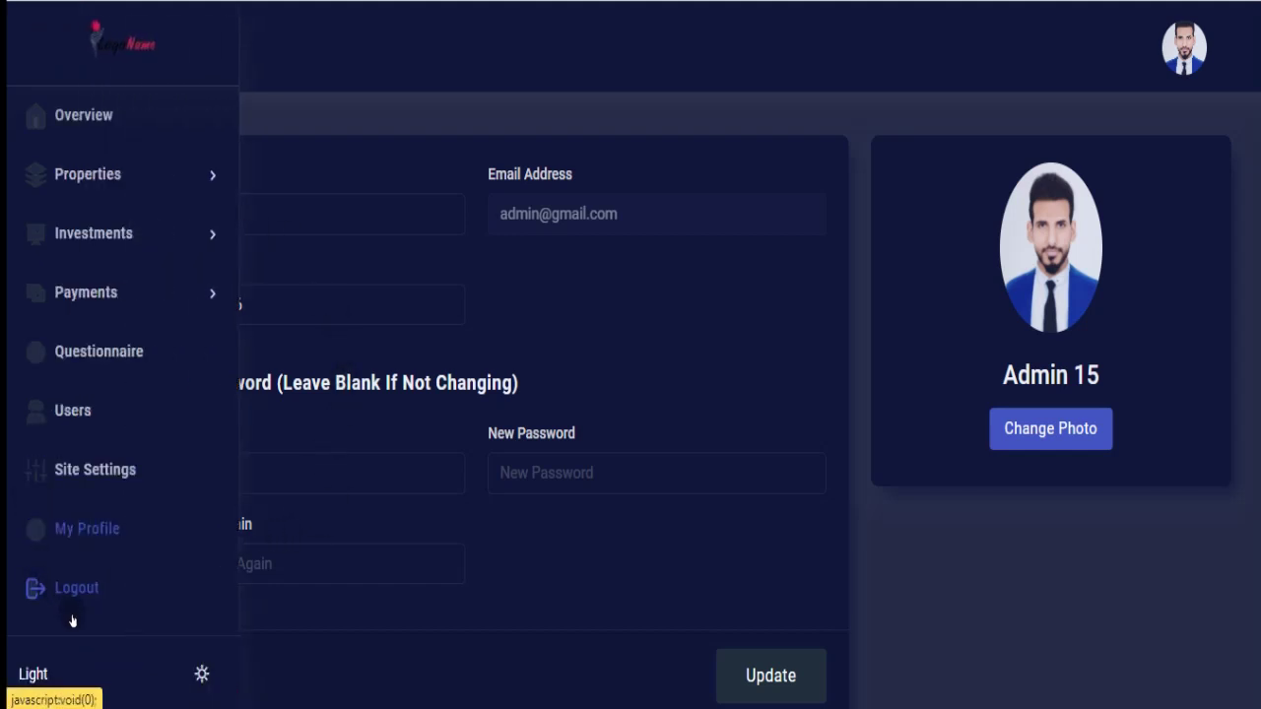
{"action": "left_click", "coordinate": [33, 674]}
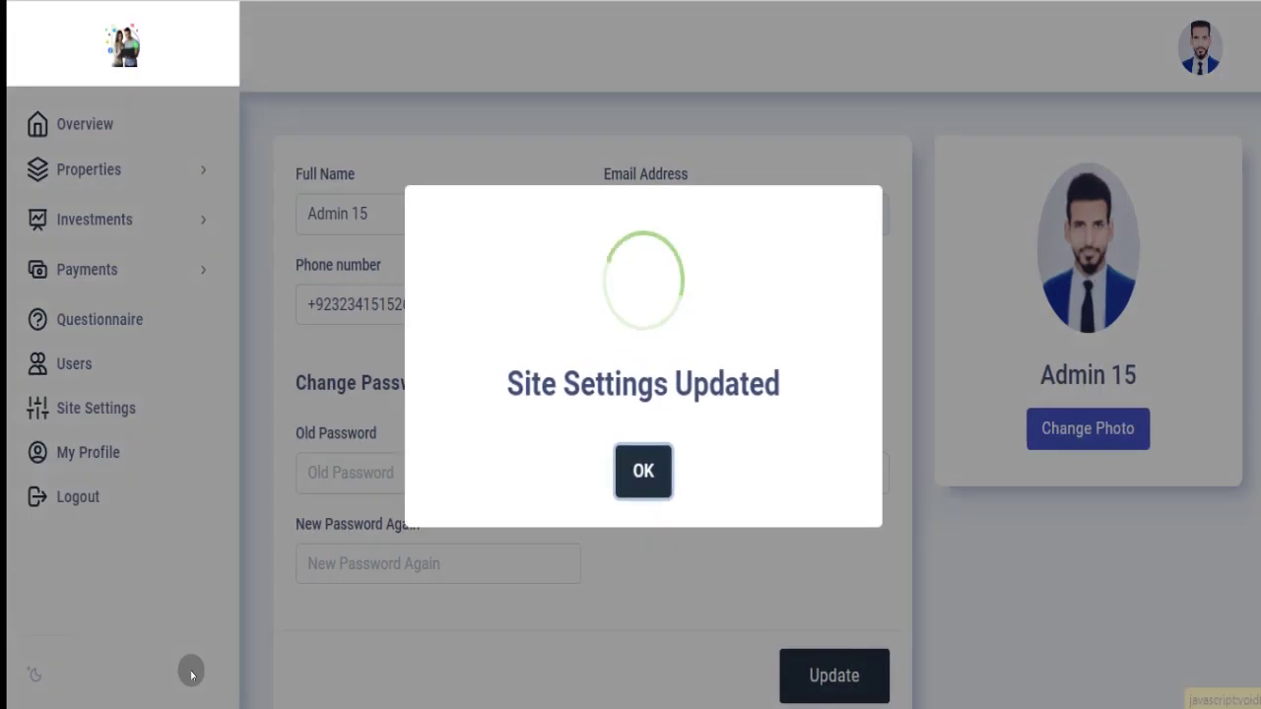
{"action": "left_click", "coordinate": [308, 604]}
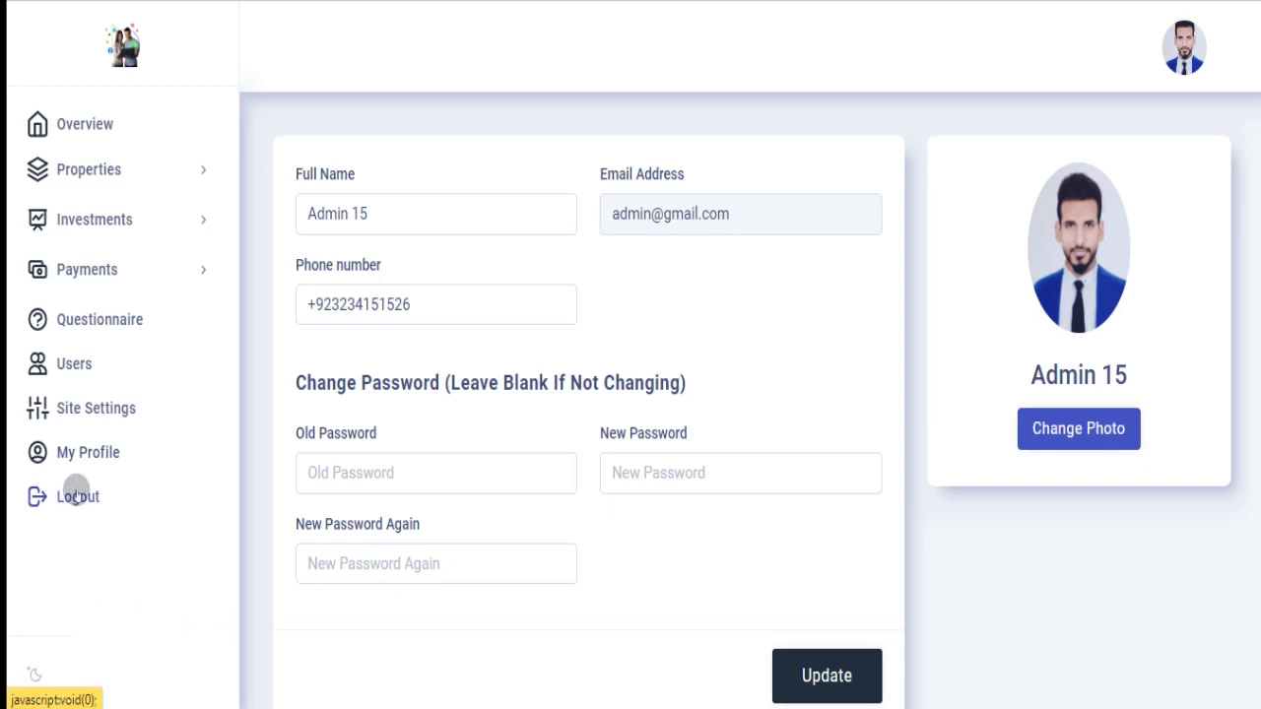
Switch the site back to the dark theme and log out of the admin panel.
{"action": "left_click", "coordinate": [33, 676]}
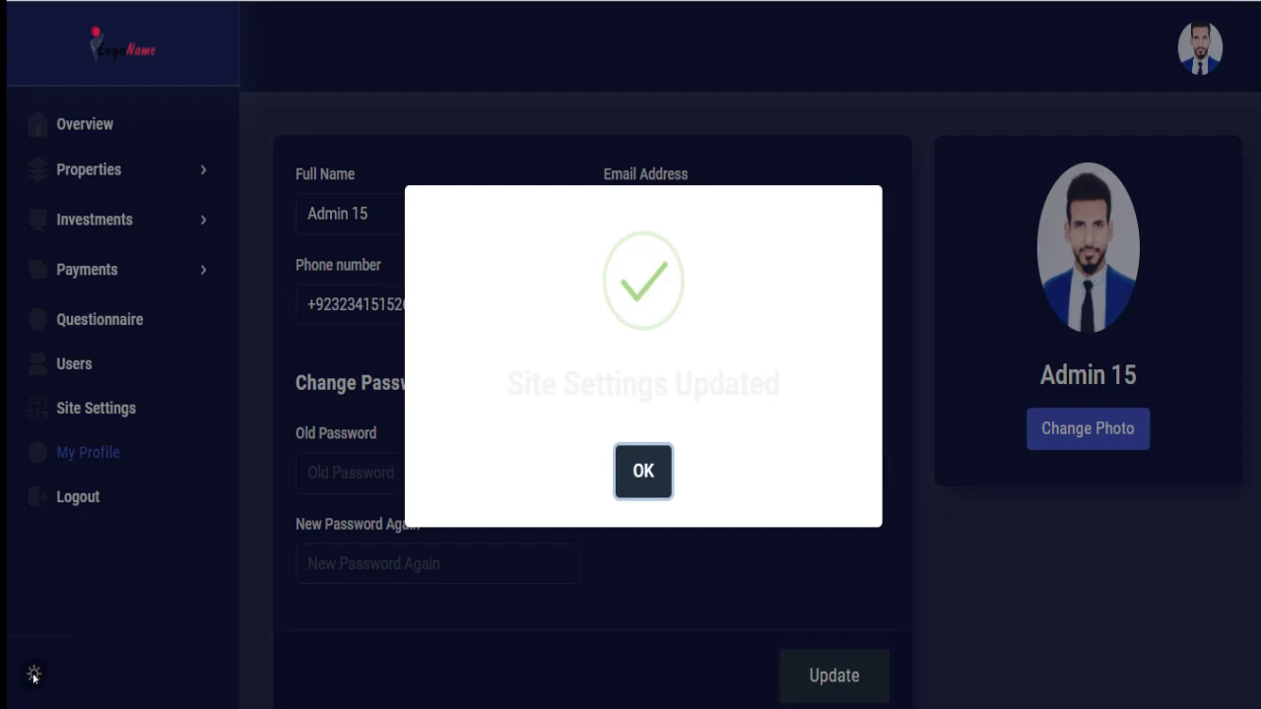
{"action": "left_click", "coordinate": [69, 503]}
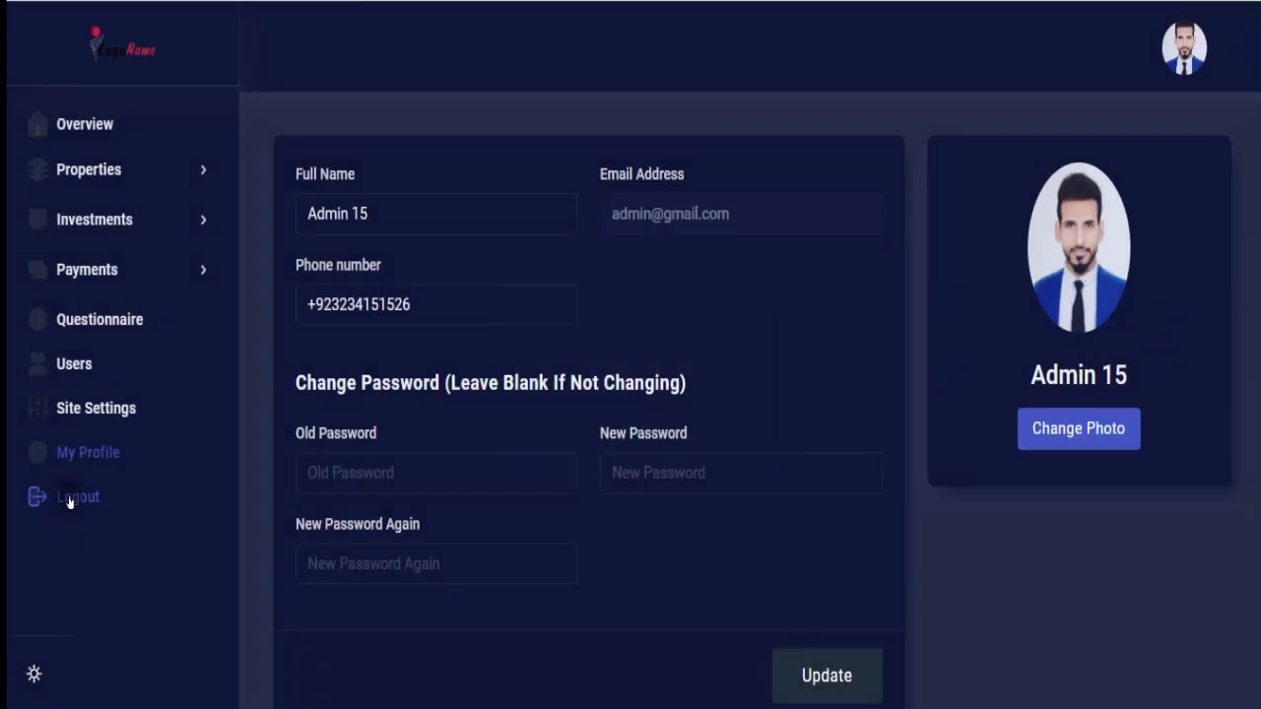
{"action": "left_click", "coordinate": [69, 500]}
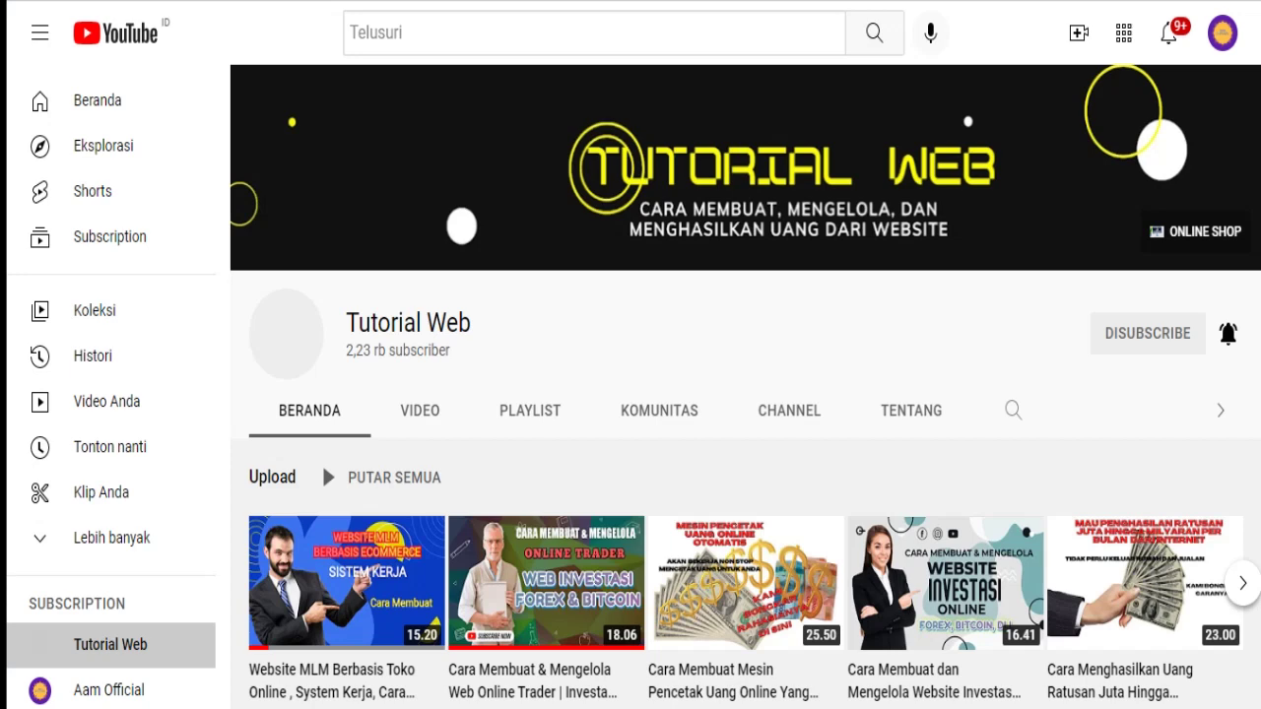
{"action": "scroll", "coordinate": [746, 394], "scroll_direction": "down", "scroll_amount": 3}
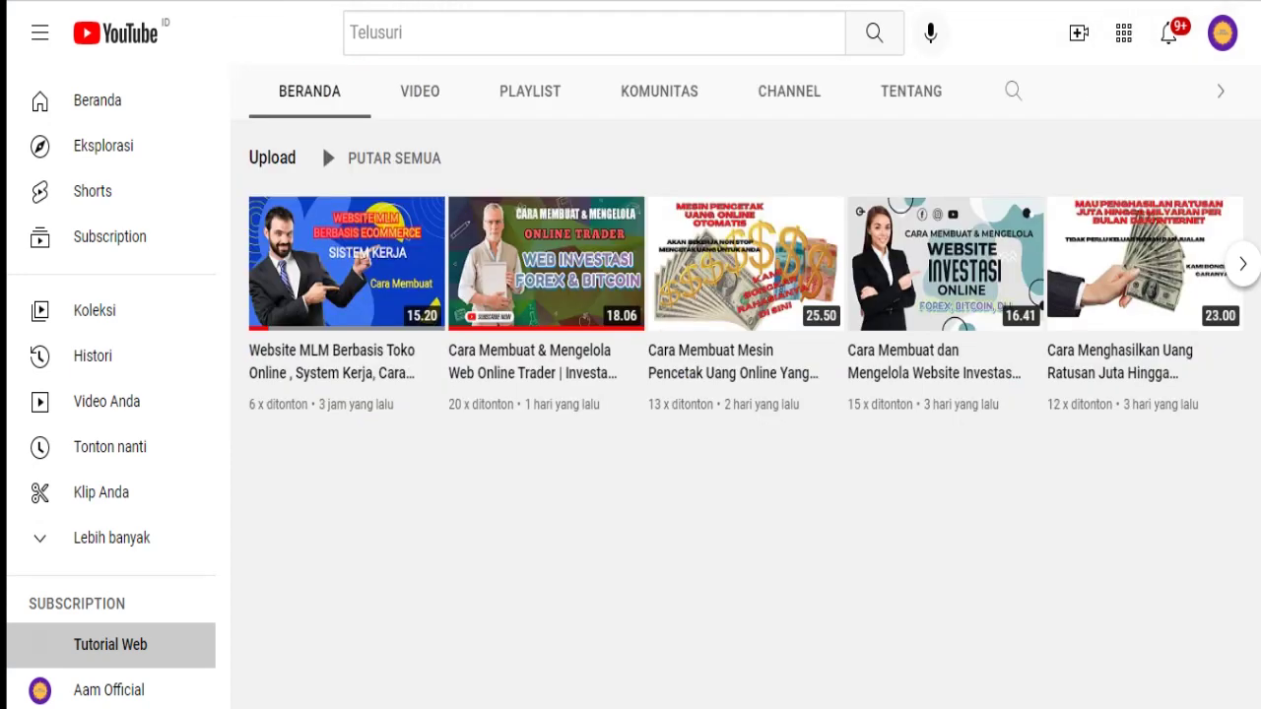
{"action": "scroll", "coordinate": [322, 323], "scroll_direction": "up", "scroll_amount": 3}
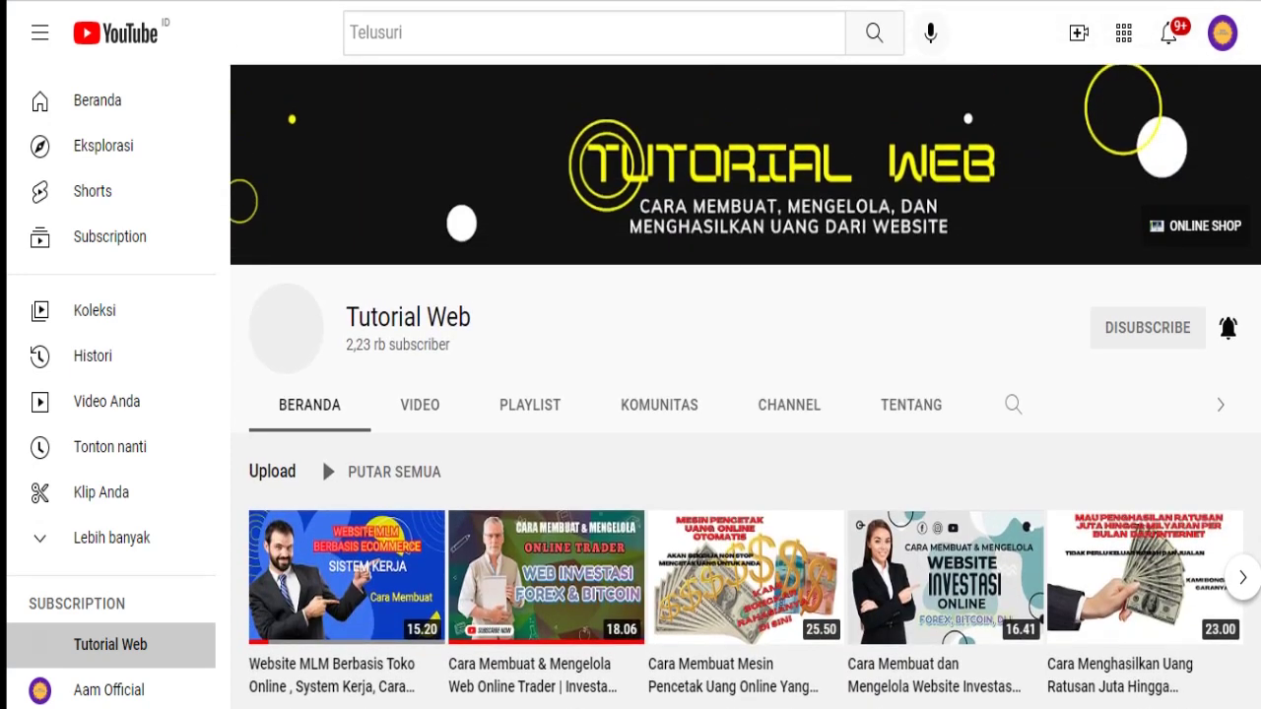